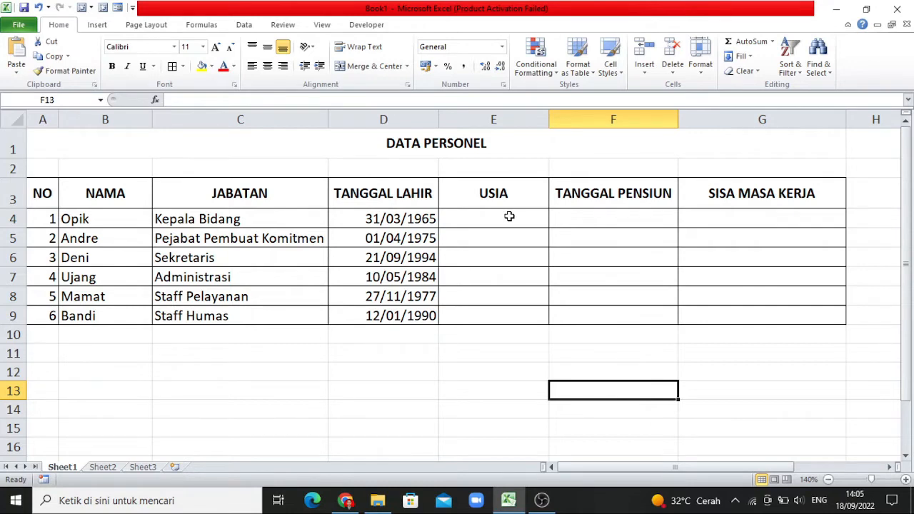
- Begin the first person's age formula in cell E4 with =INT((NOW()
left_click(509, 216)
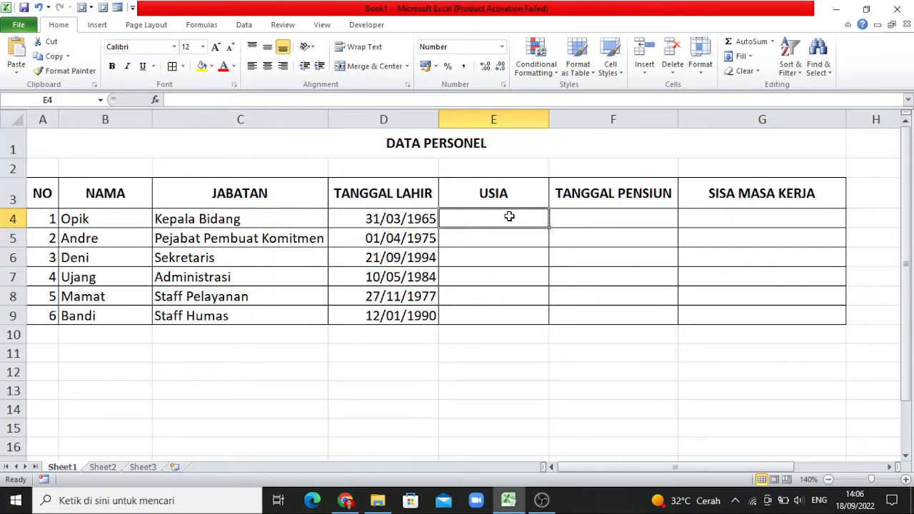
type("=")
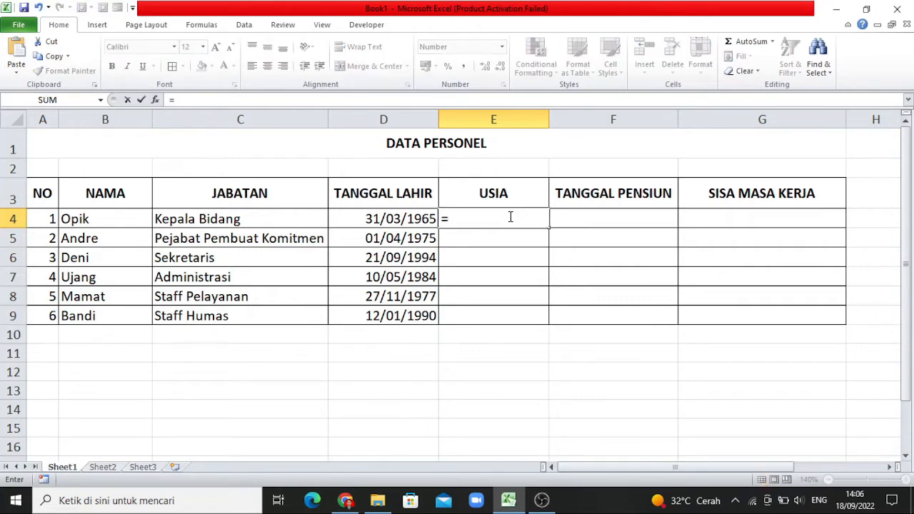
type("INT(")
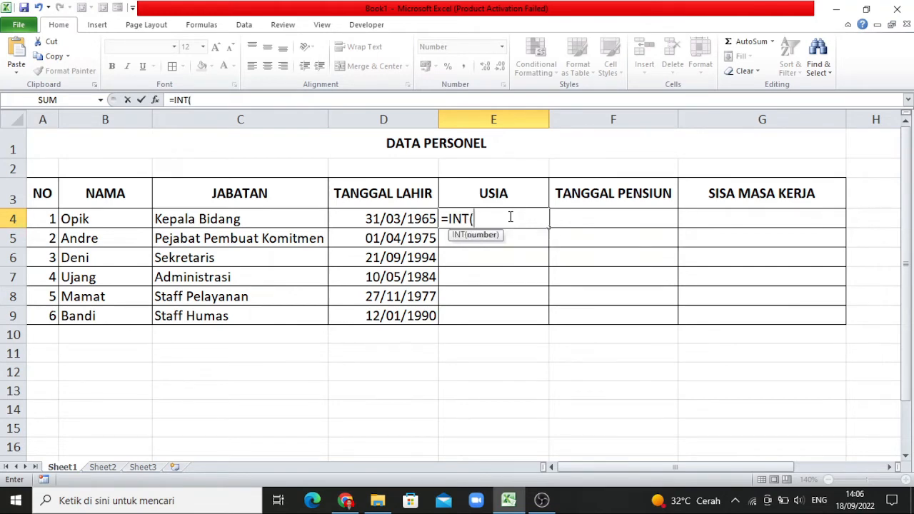
type("(NOW")
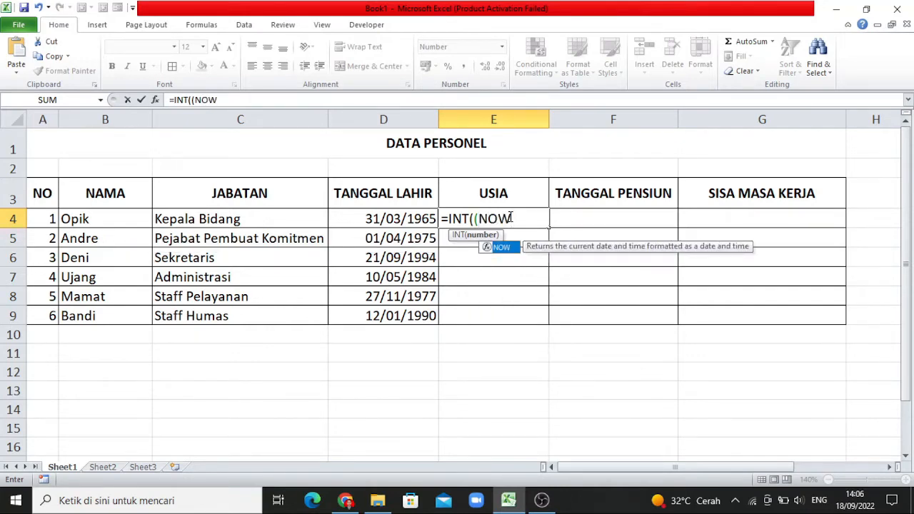
type("()")
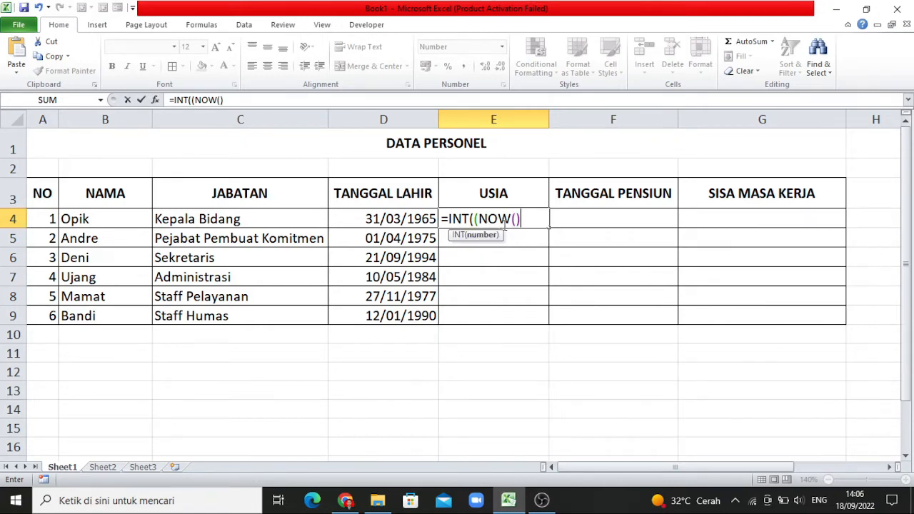
- Replace the NOW function with TODAY in the unfinished age formula in E4
left_click(511, 220)
key("BackSpace")
key("BackSpace")
key("BackSpace")
type("TO")
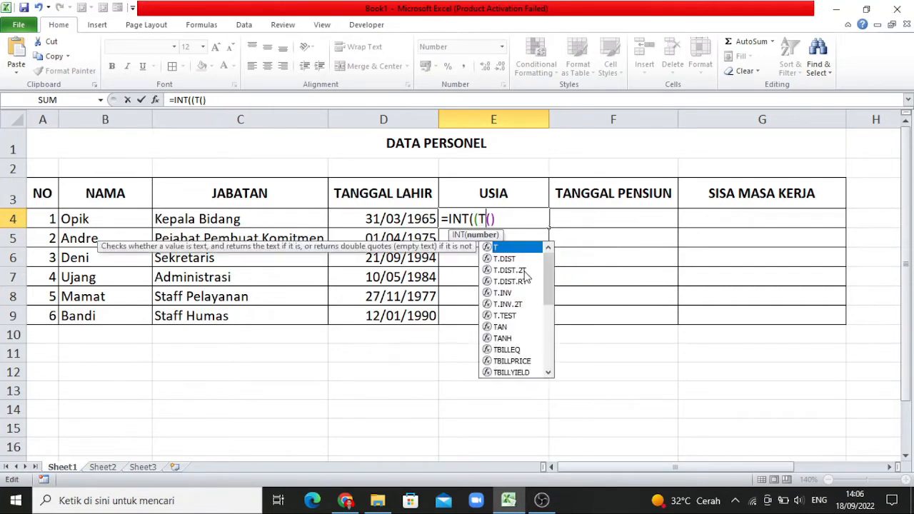
type("DAY")
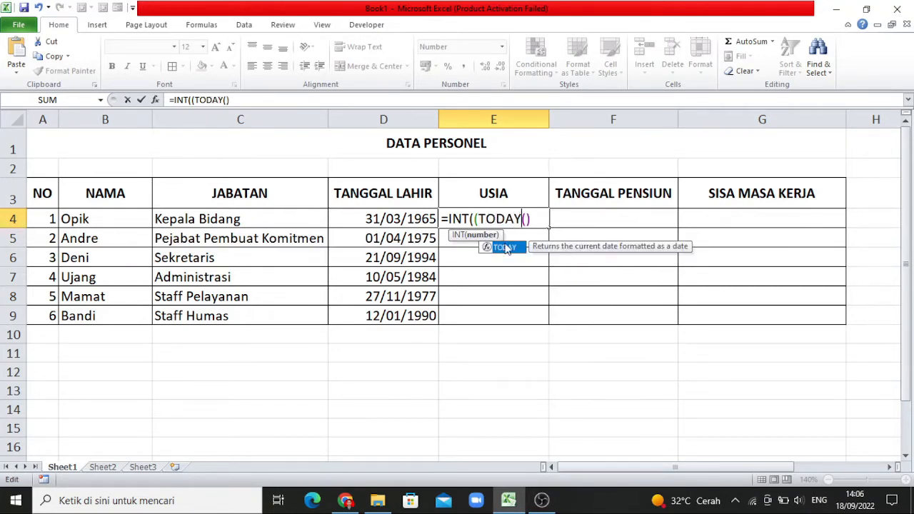
left_click(536, 219)
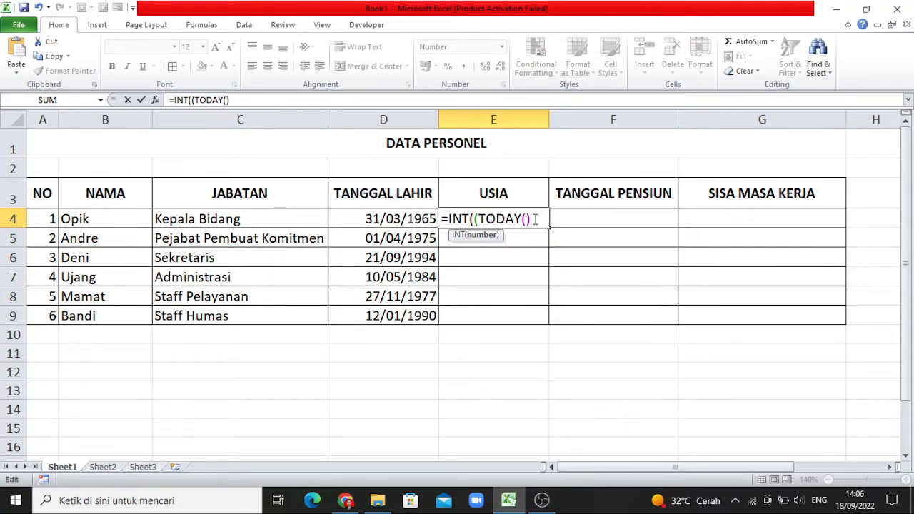
- Complete the age formula in E4 as =INT((TODAY()-D4)/365), using the birth date in D4
type("-")
left_click(421, 220)
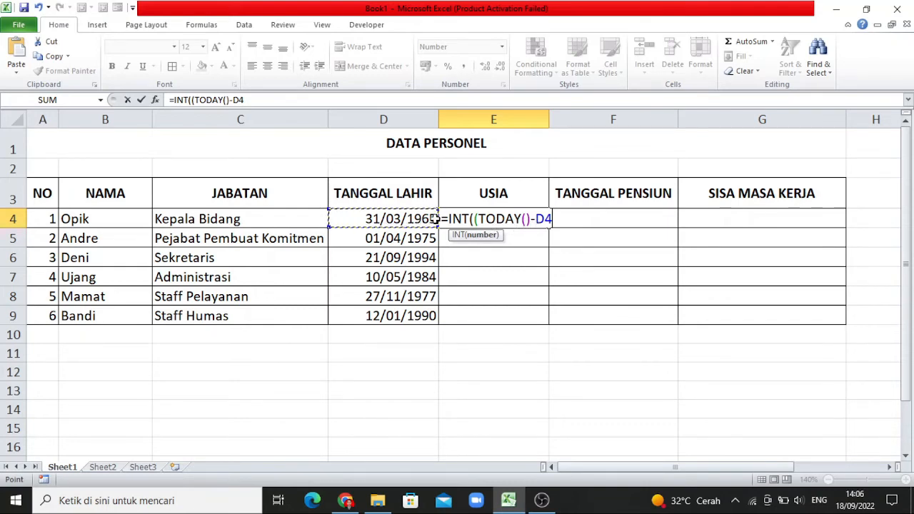
type(")/")
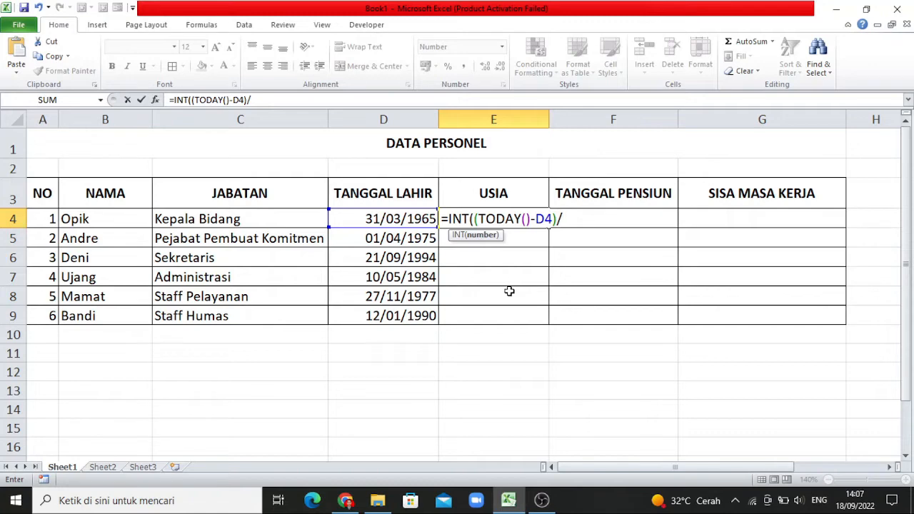
type("365)")
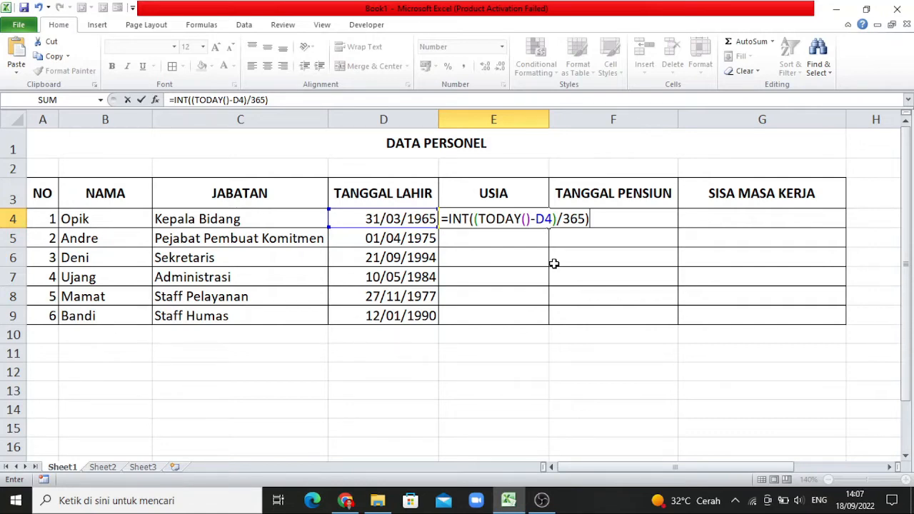
key("Return")
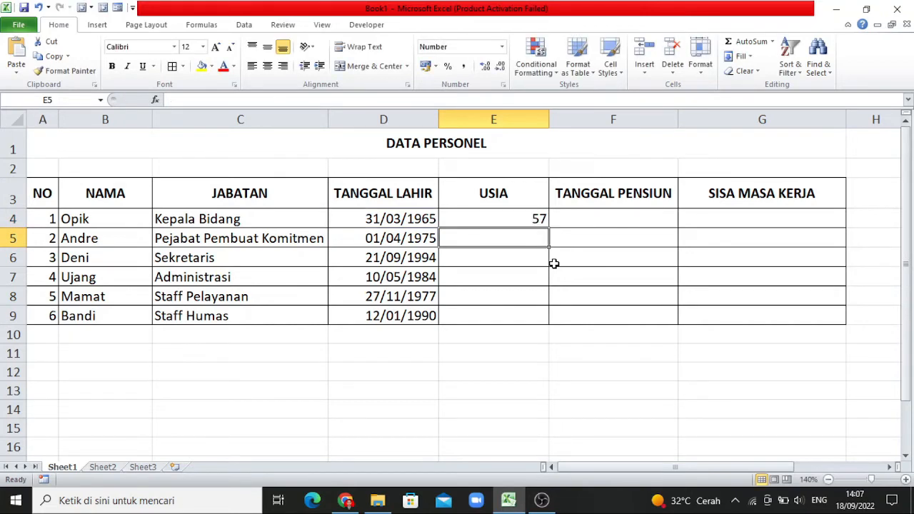
- Append &" Tahun" to the age formula in E4 so the unit follows the number
left_click(535, 218)
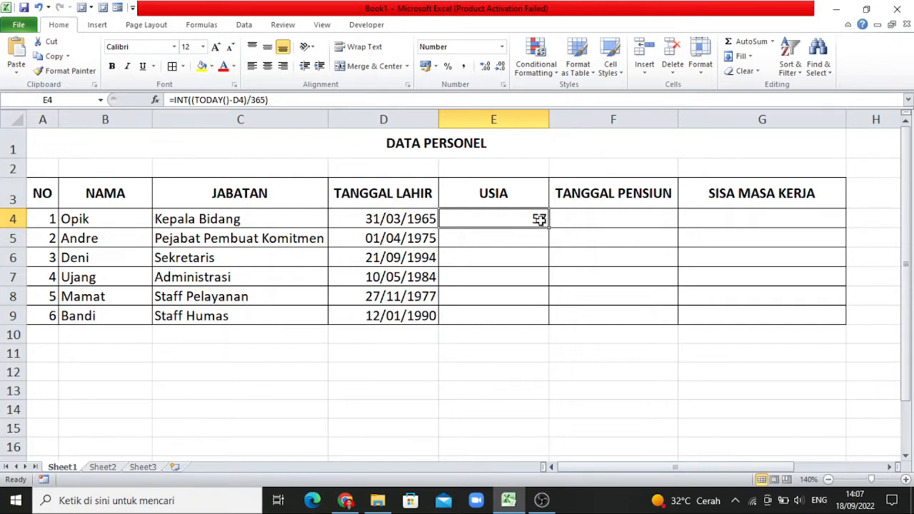
double_click(543, 218)
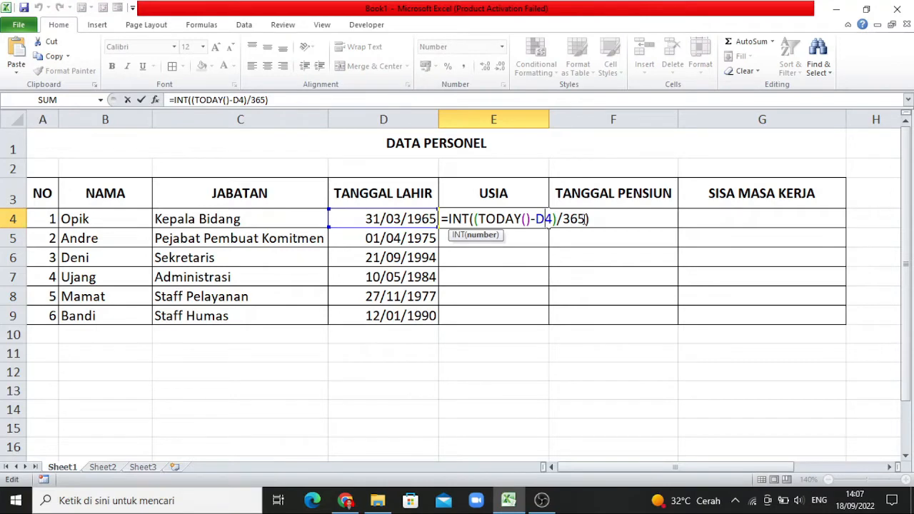
left_click(593, 219)
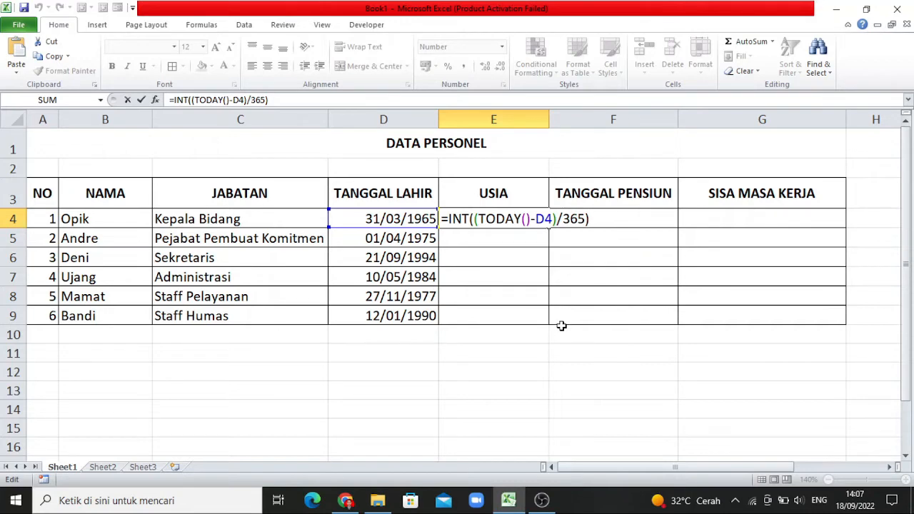
type("&\" Ta")
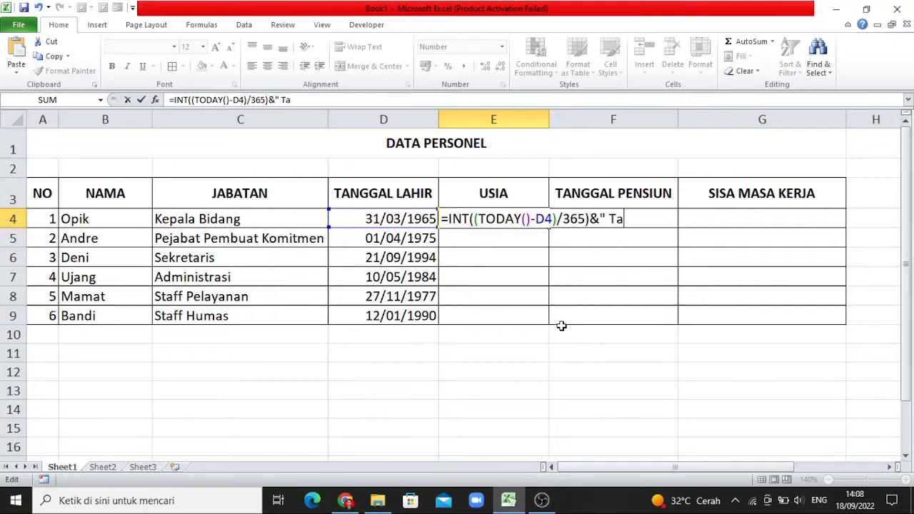
type("hun\"")
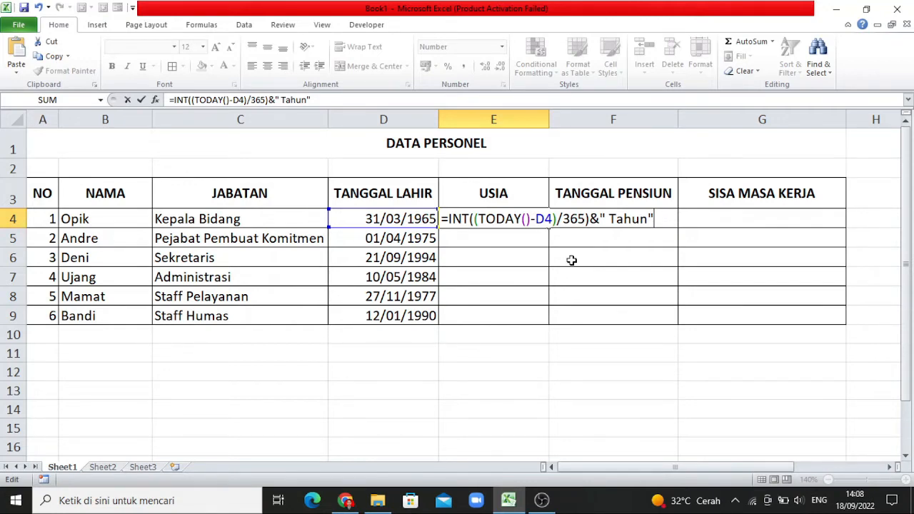
key("Return")
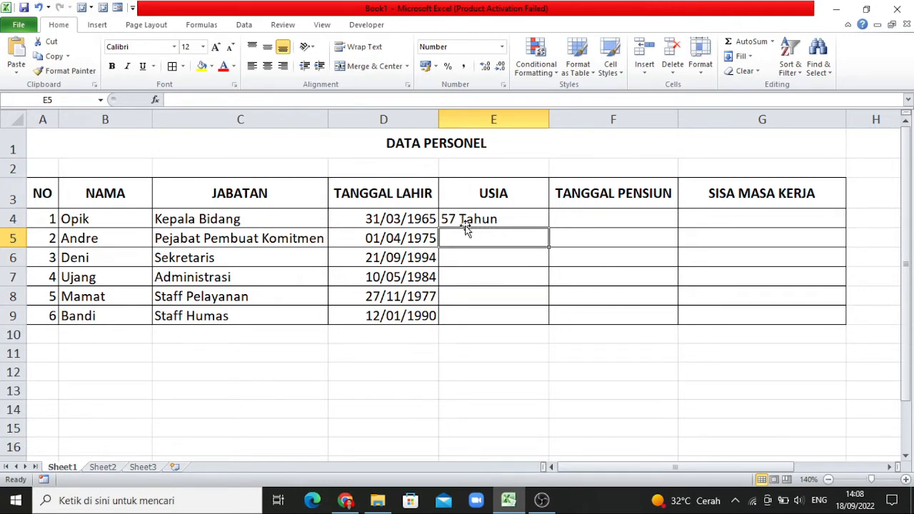
- Fill the age formula from E4 down the USIA column to row 9
left_click(518, 218)
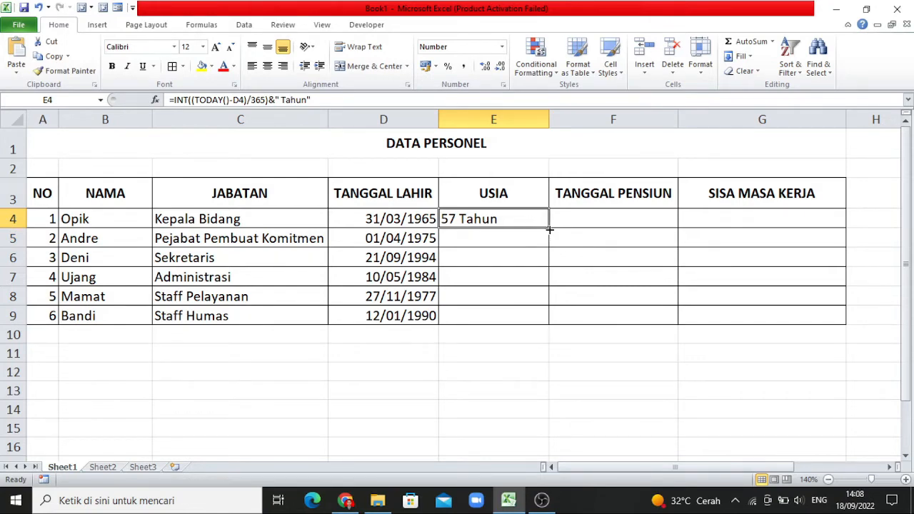
double_click(549, 229)
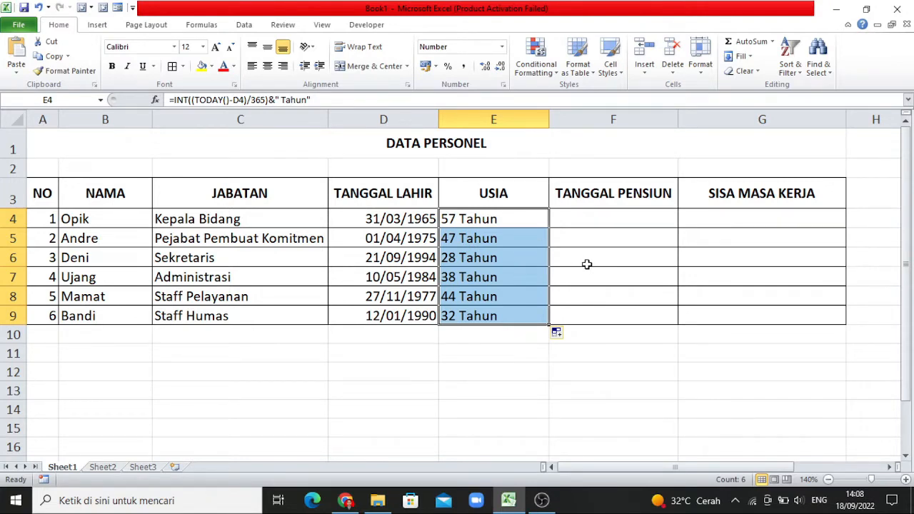
left_click(529, 257)
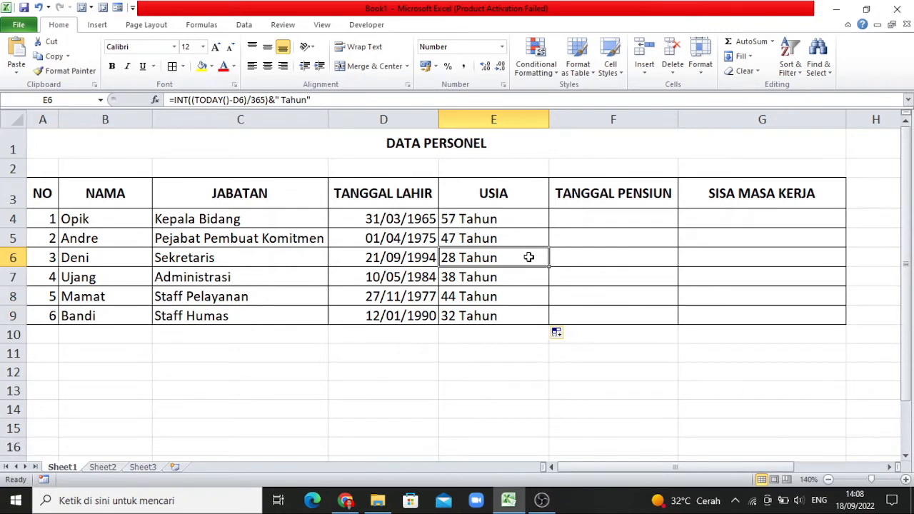
- Calculate the first person's retirement date at age 60 in F4 with the formula =EDATE(D4;60*12)
left_click(594, 220)
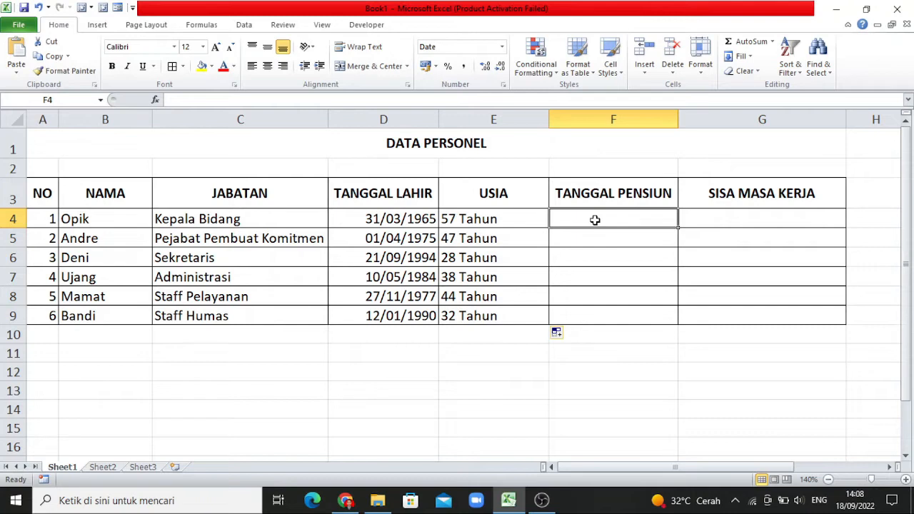
type("=")
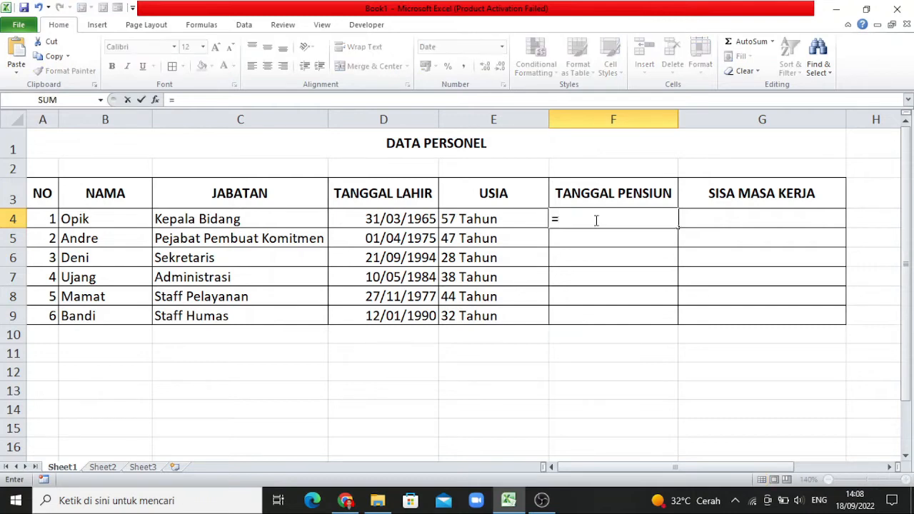
type("edate")
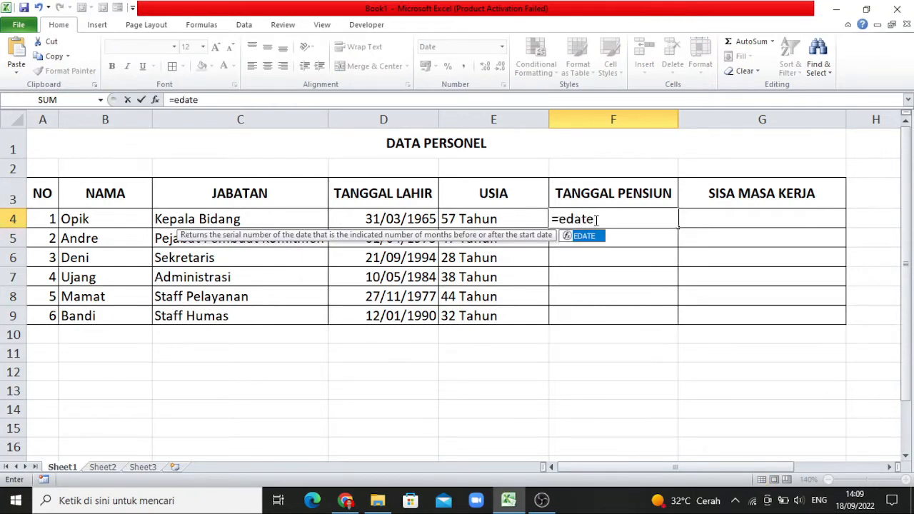
key("BackSpace")
key("BackSpace")
key("BackSpace")
key("BackSpace")
key("BackSpace")
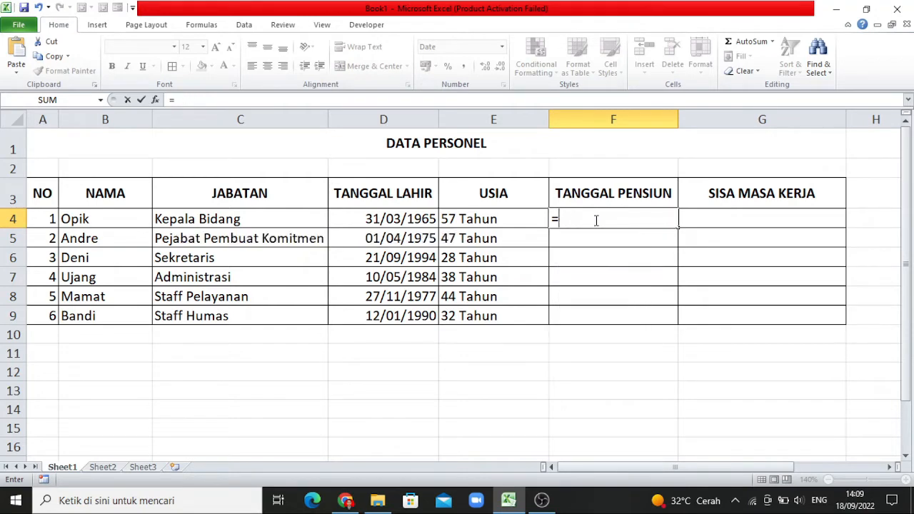
type("EDATE")
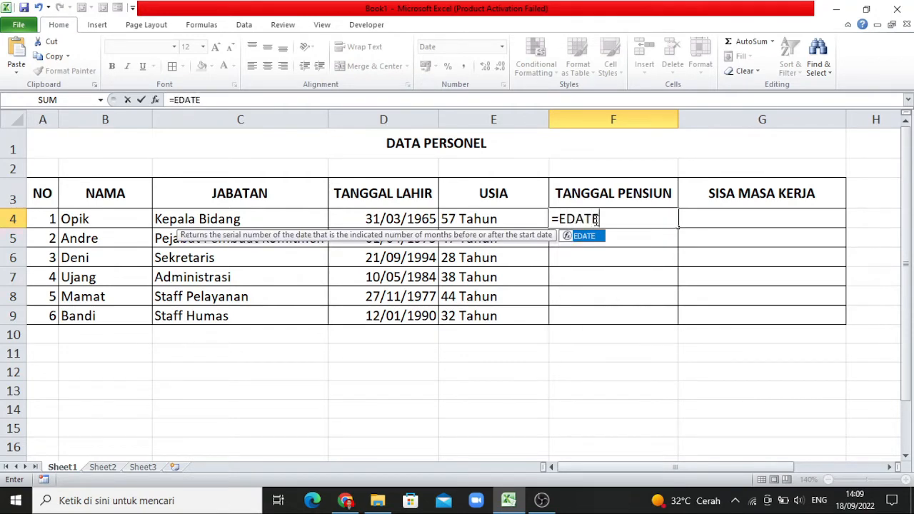
type("(")
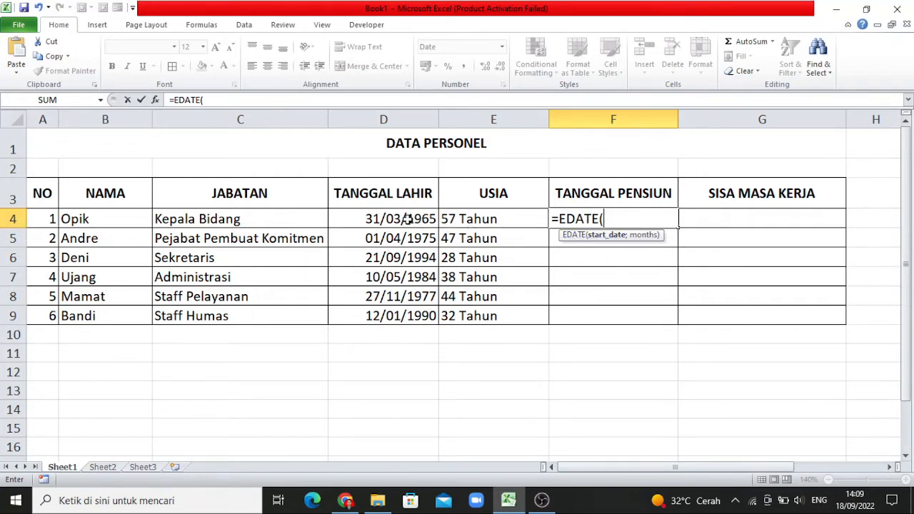
left_click(407, 220)
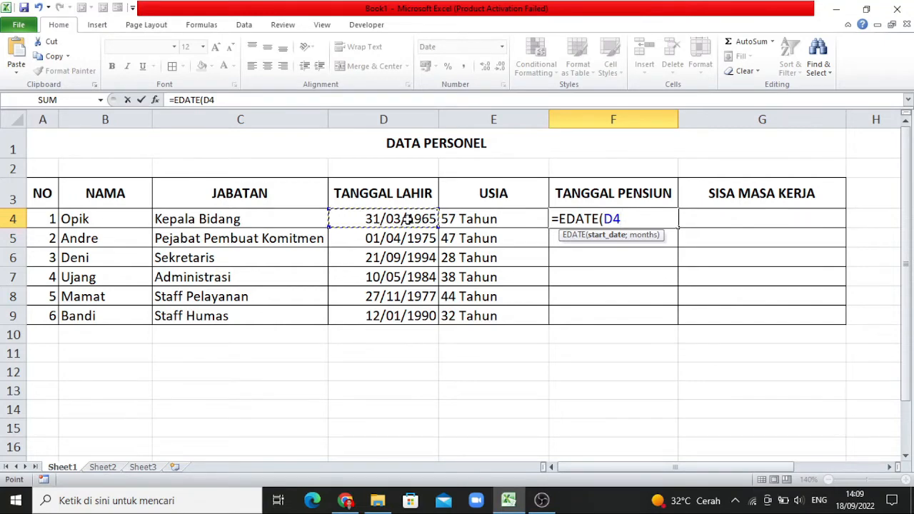
type(";")
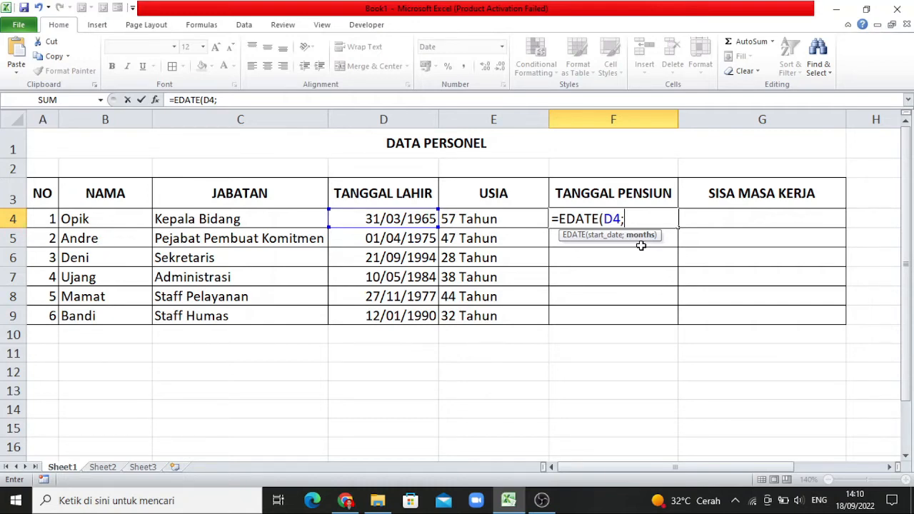
type("60*12")
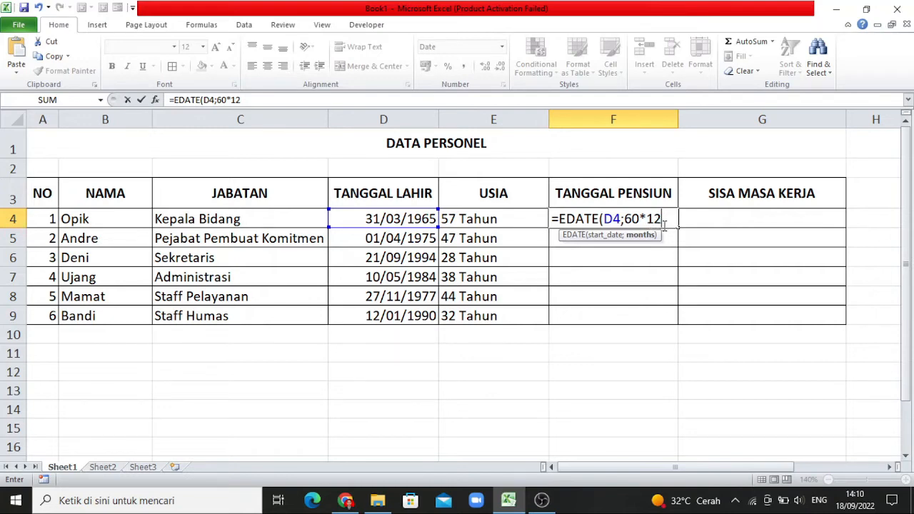
type(")")
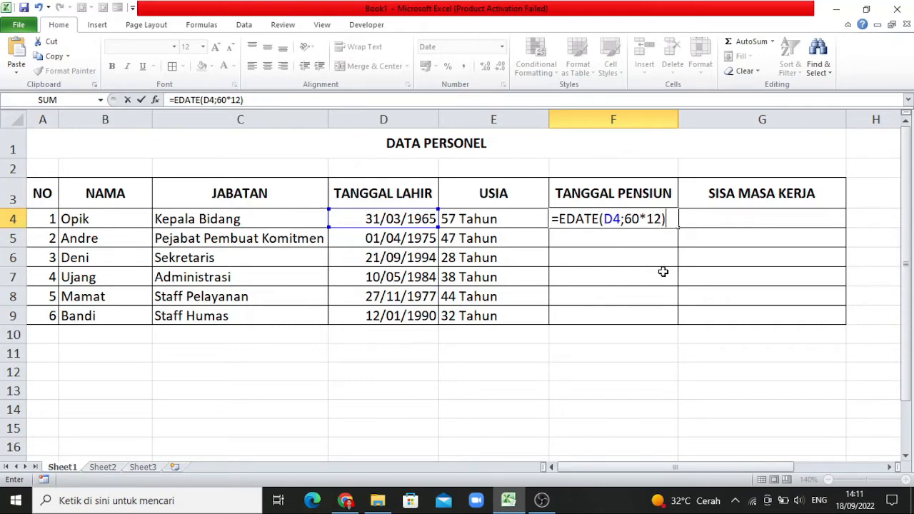
key("Return")
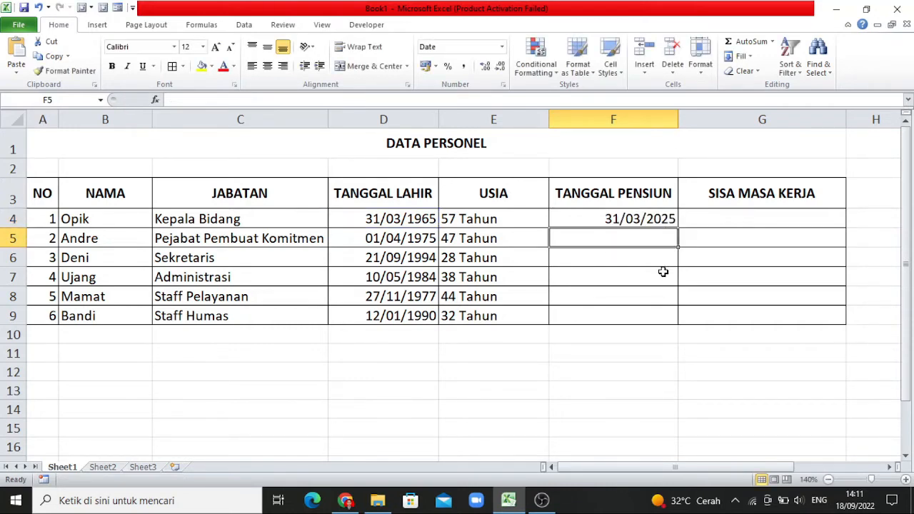
- Fill the retirement date formula from F4 down the TANGGAL PENSIUN column to row 9
left_click(667, 222)
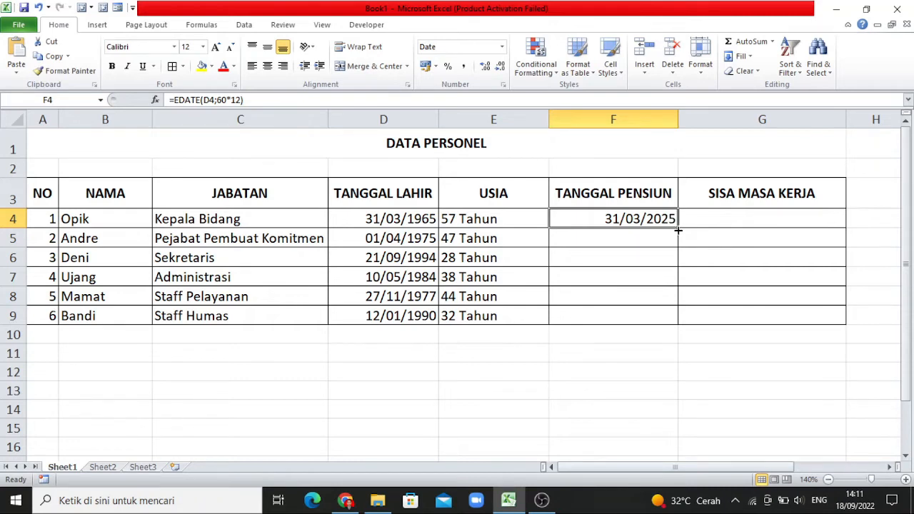
double_click(677, 230)
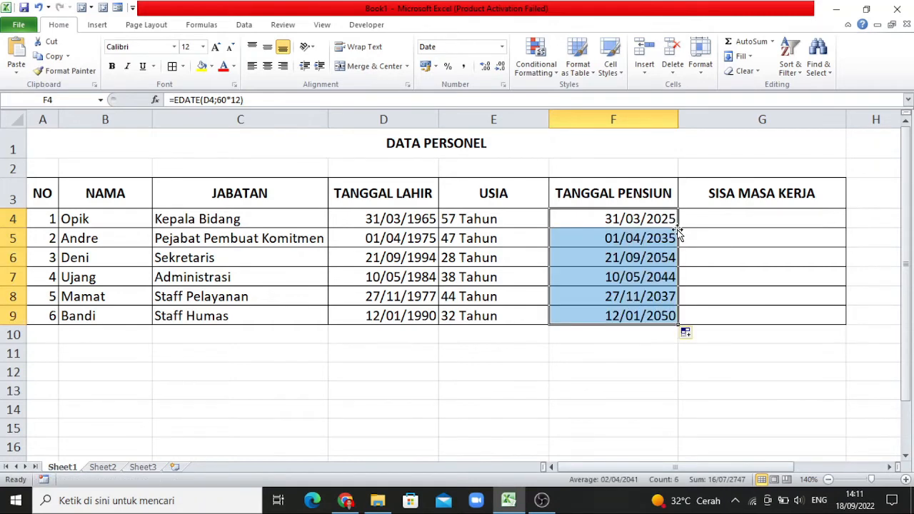
left_click(639, 317)
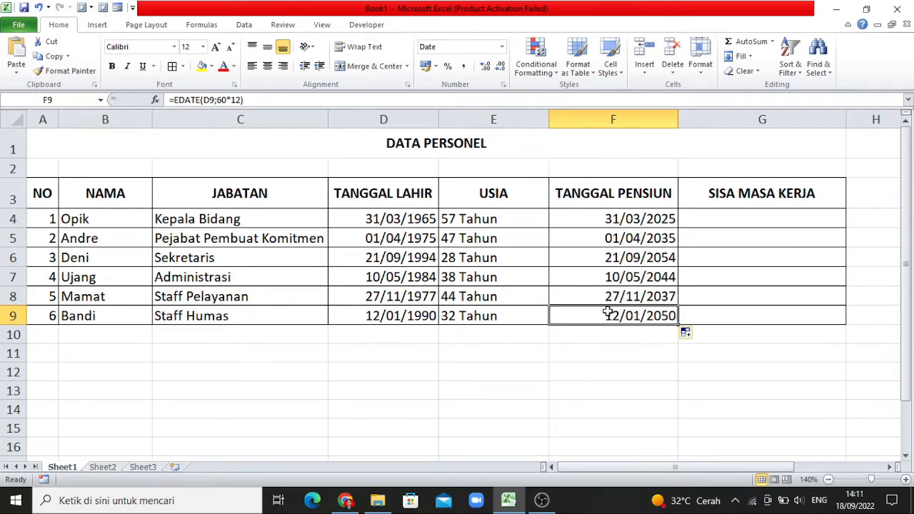
- Calculate the first person's remaining full years of work in G4 with the formula =DATEDIF(NOW();F4;"Y")
left_click(622, 230)
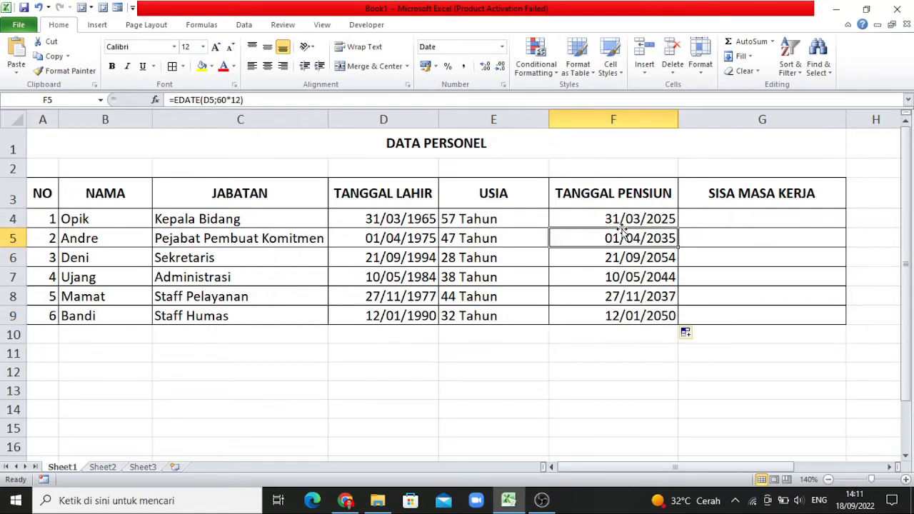
left_click(743, 218)
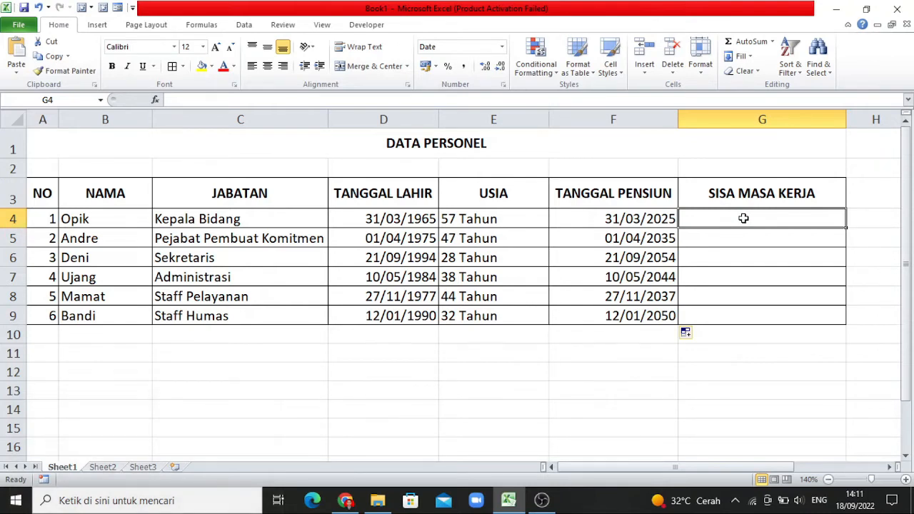
type("=DATES")
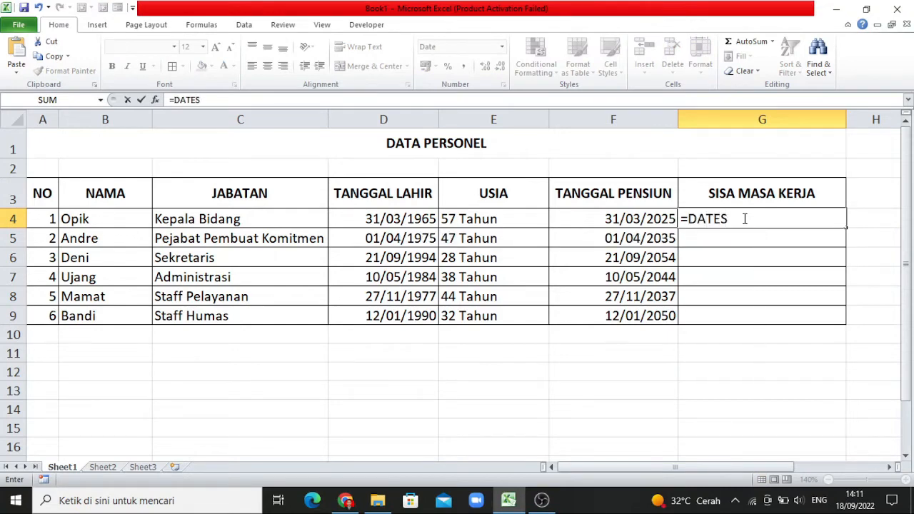
key("BackSpace")
type("DIF(")
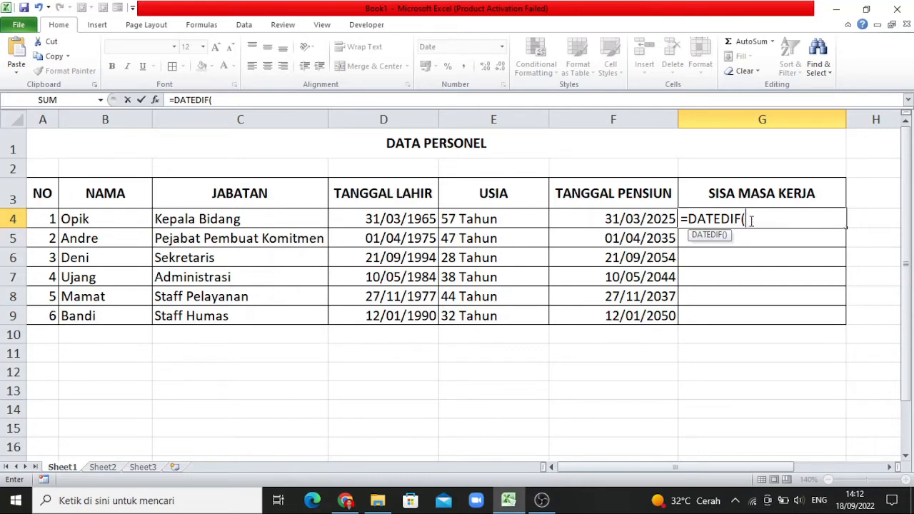
type("NOW")
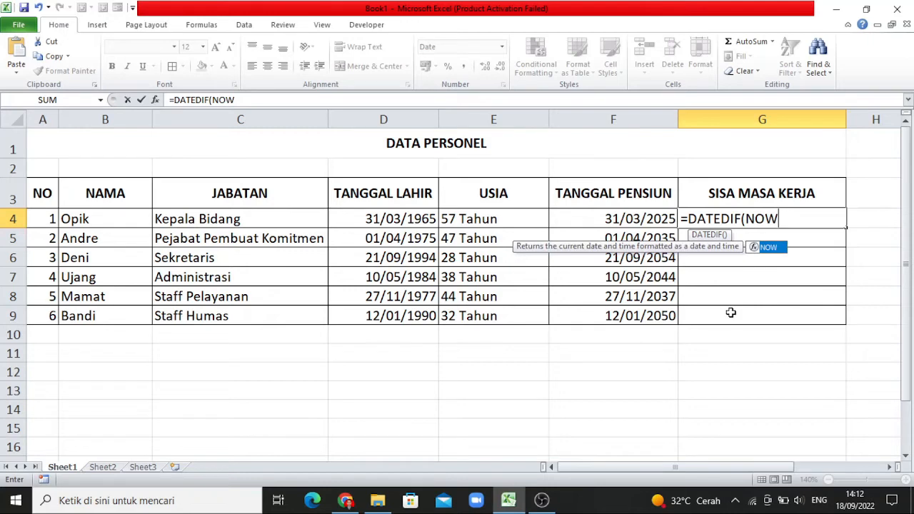
type("()")
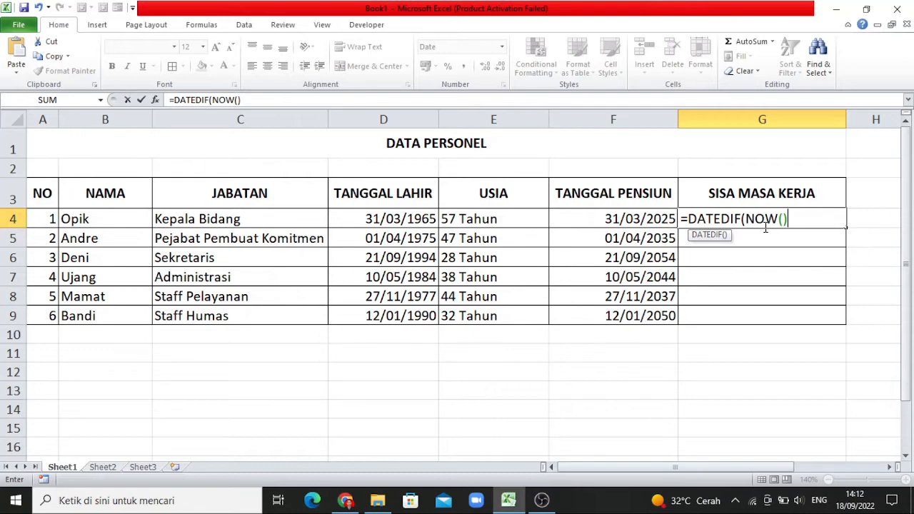
type(";")
left_click(797, 222)
left_click(652, 219)
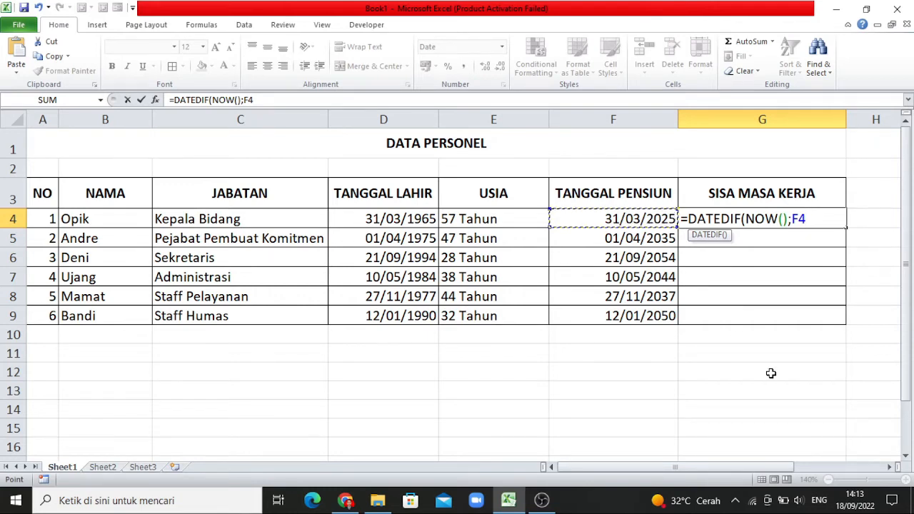
type(";")
type("\"Y\"")
type(")")
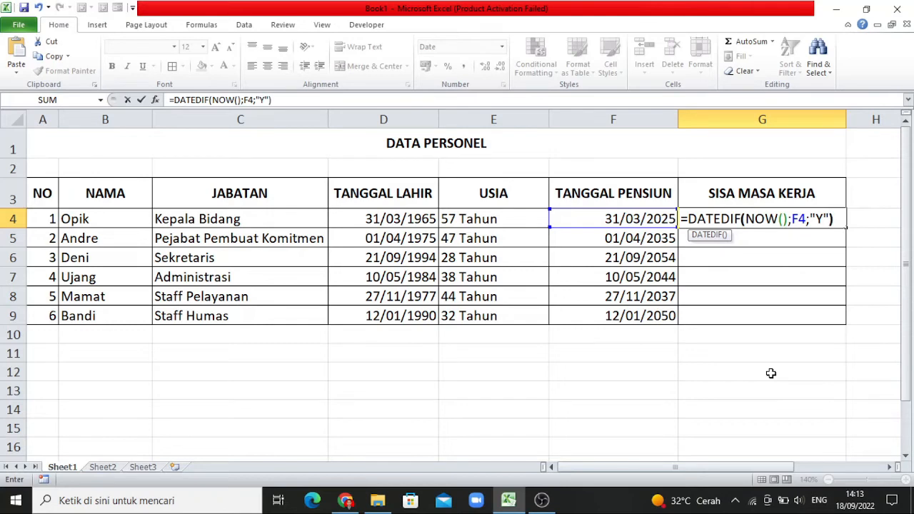
- Try the unit codes "YM" and "MD" in the G4 formula and restore "Y"
left_click(822, 219)
key("BackSpace")
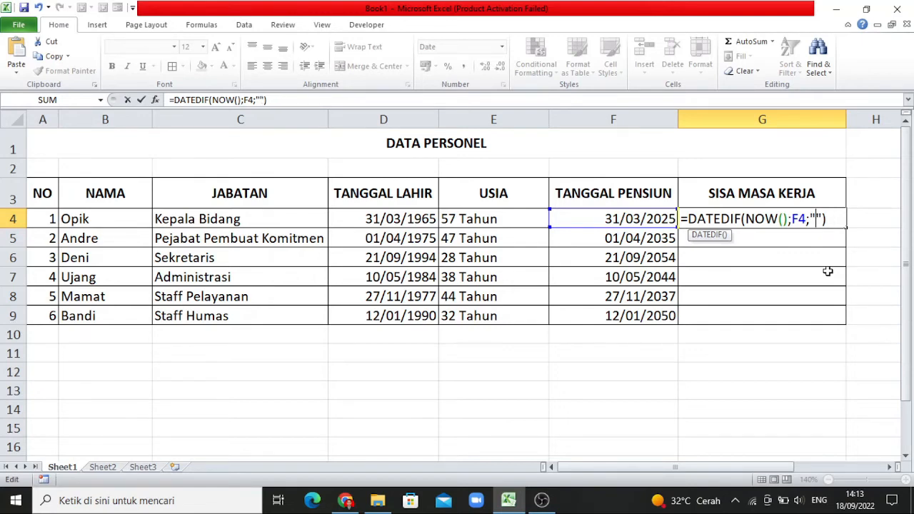
type("YM")
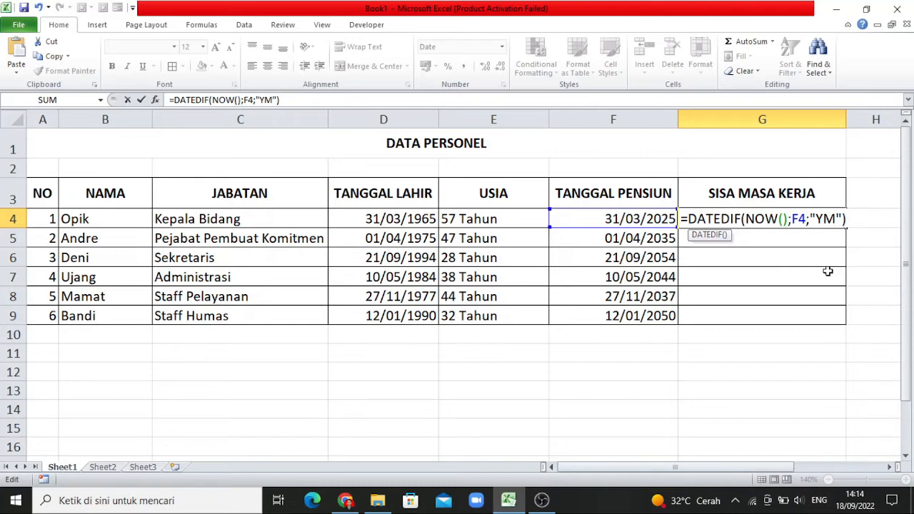
key("BackSpace")
key("BackSpace")
type("MD")
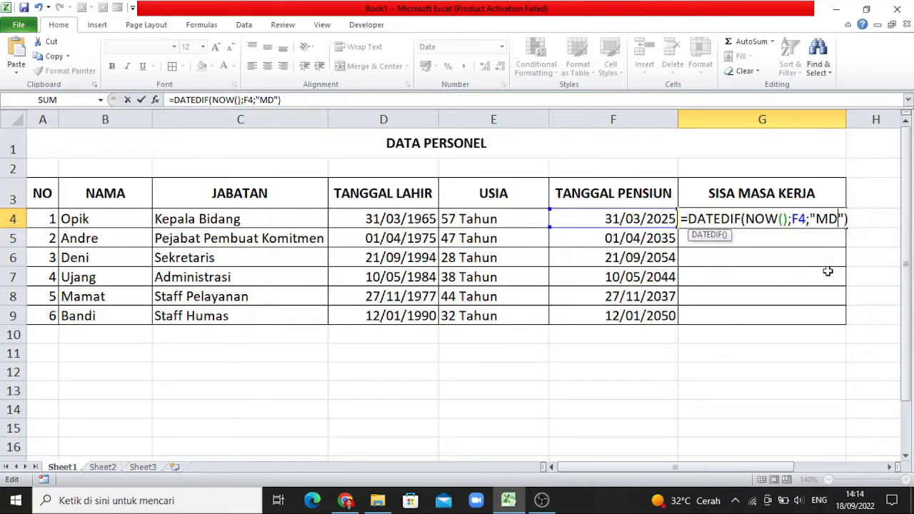
key("BackSpace")
key("BackSpace")
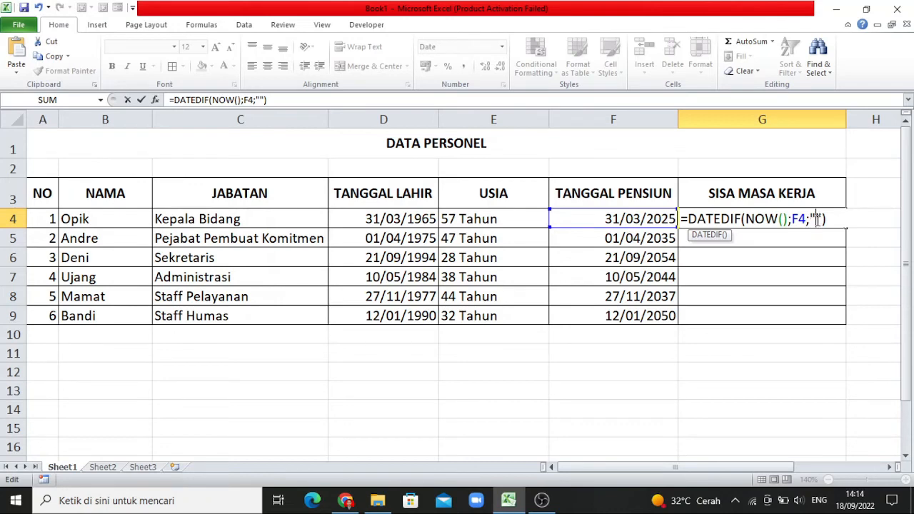
type("Y")
- Append &" Tahun " to the end of the G4 formula, with a space on both sides of the word
key("Right")
key("Right")
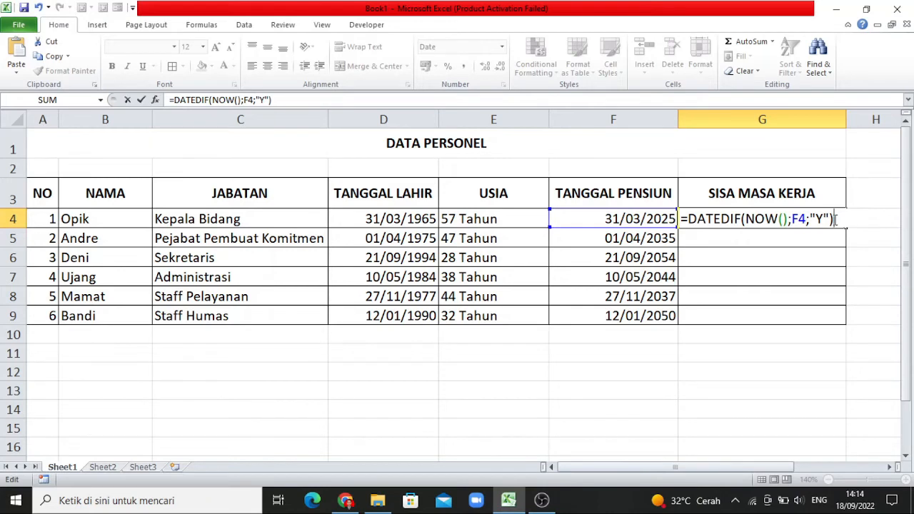
type("&\" Ta")
type("hun")
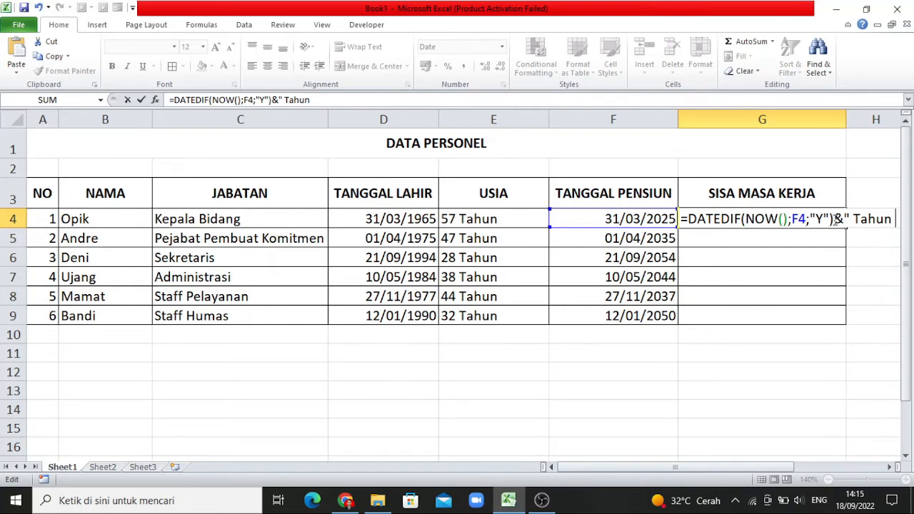
type(" \"")
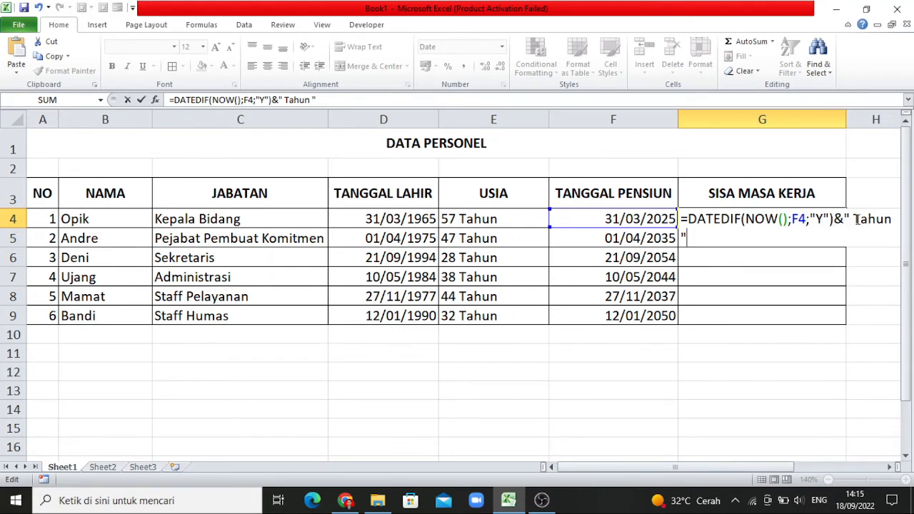
left_click(824, 219)
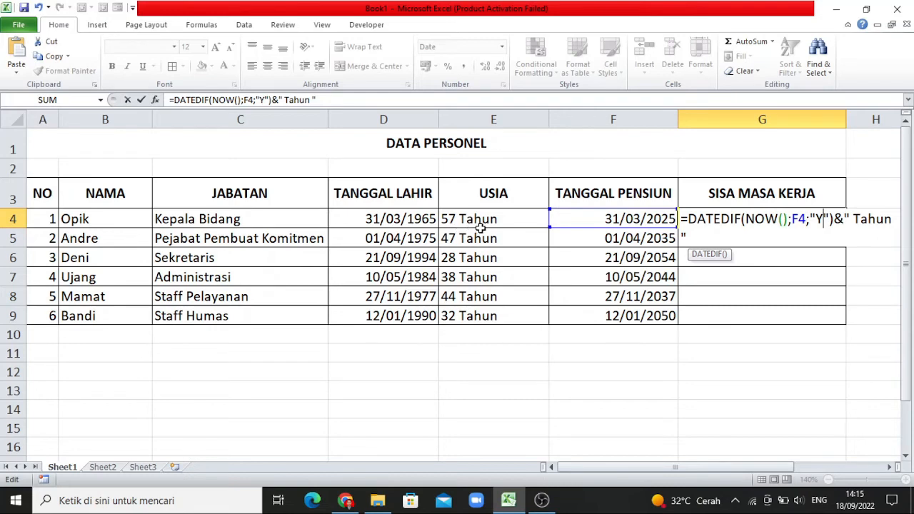
left_click(703, 230)
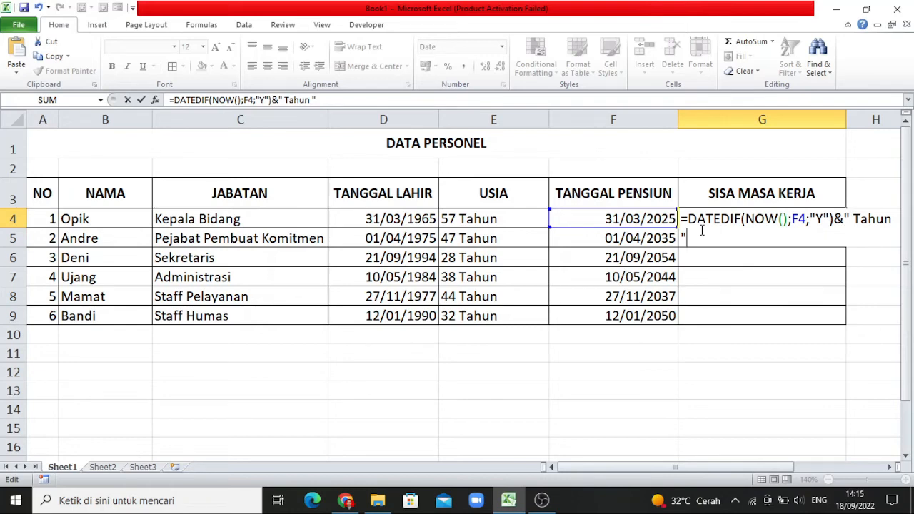
- Append the remaining months to the G4 formula with &DATEDIF(NOW();F4;"YM")&" Bulan "
type("&date")
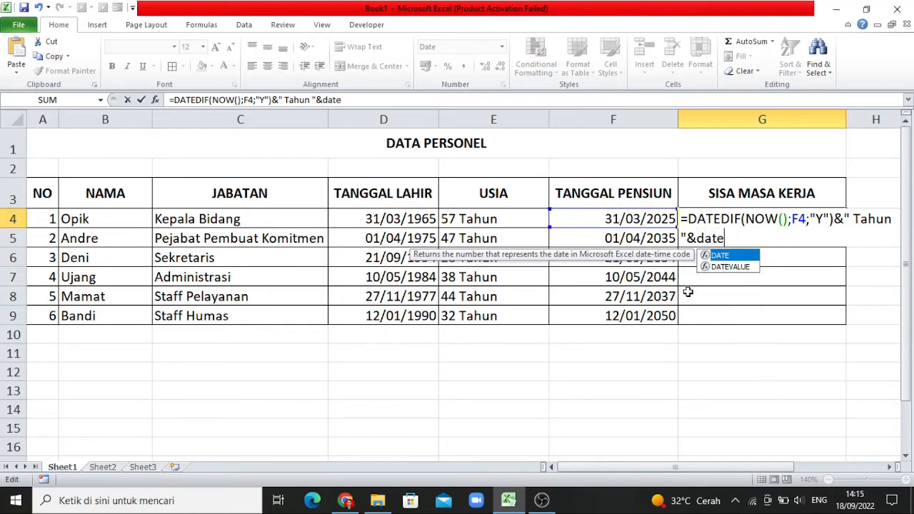
key("BackSpace")
key("BackSpace")
key("BackSpace")
key("BackSpace")
type("DATEDIF")
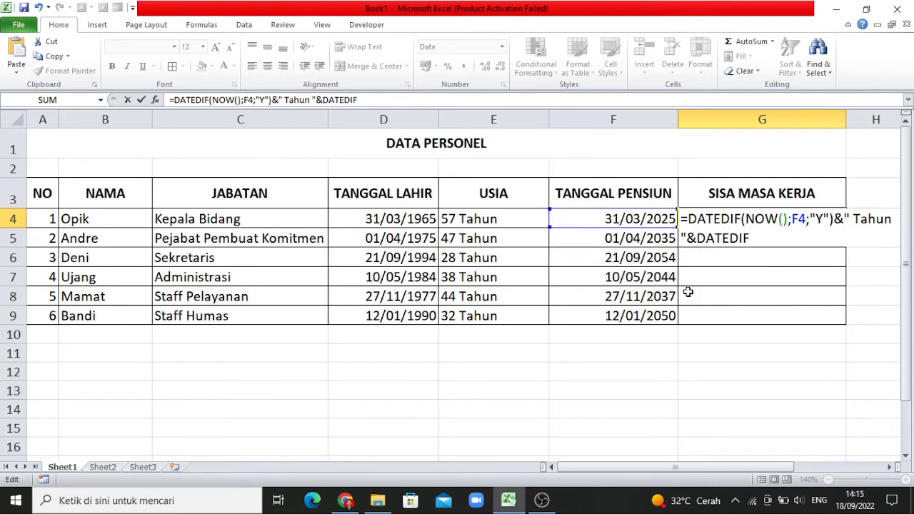
type("(")
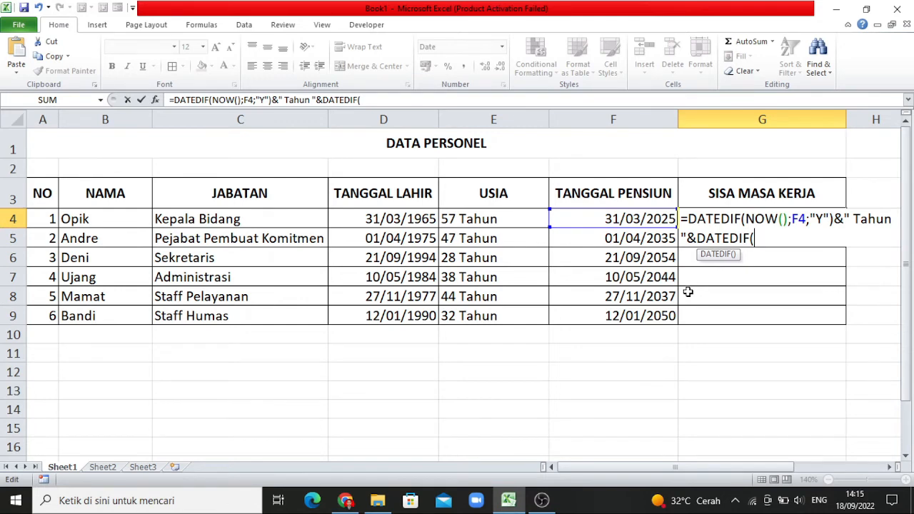
type("NOW")
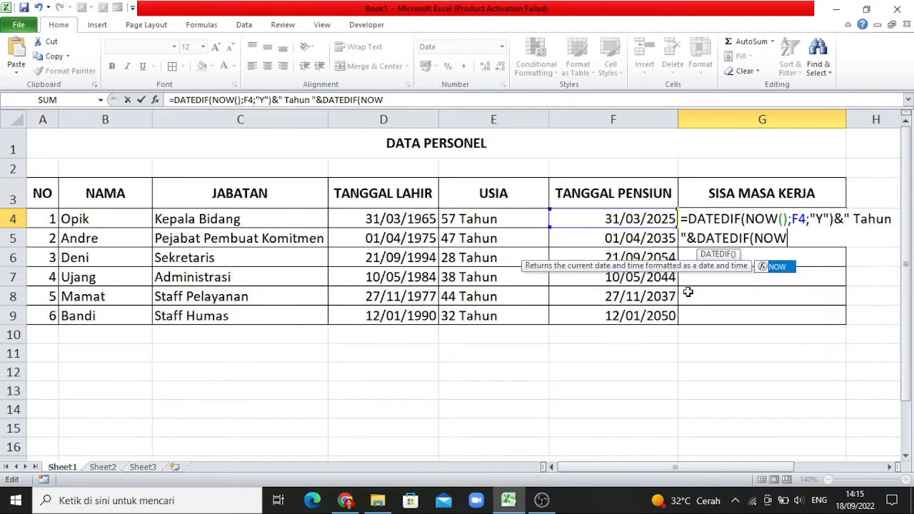
type("()")
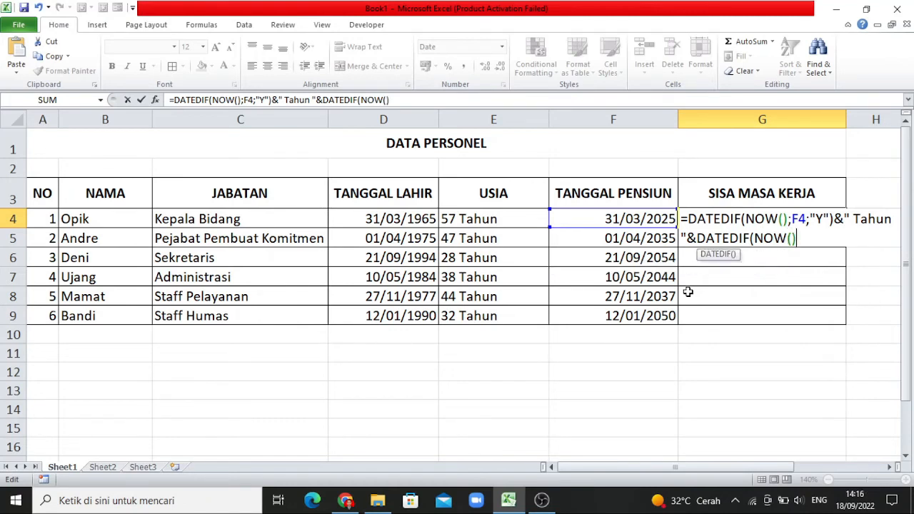
type(";")
left_click(642, 218)
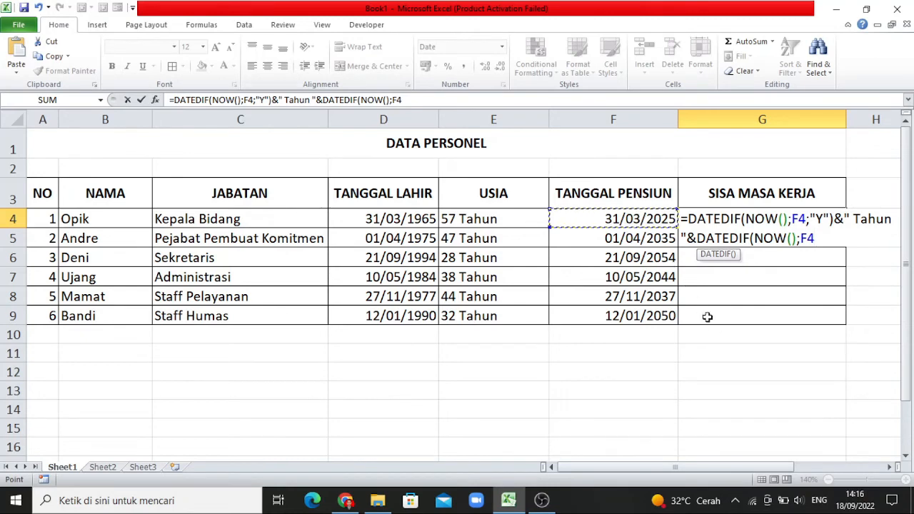
type(";")
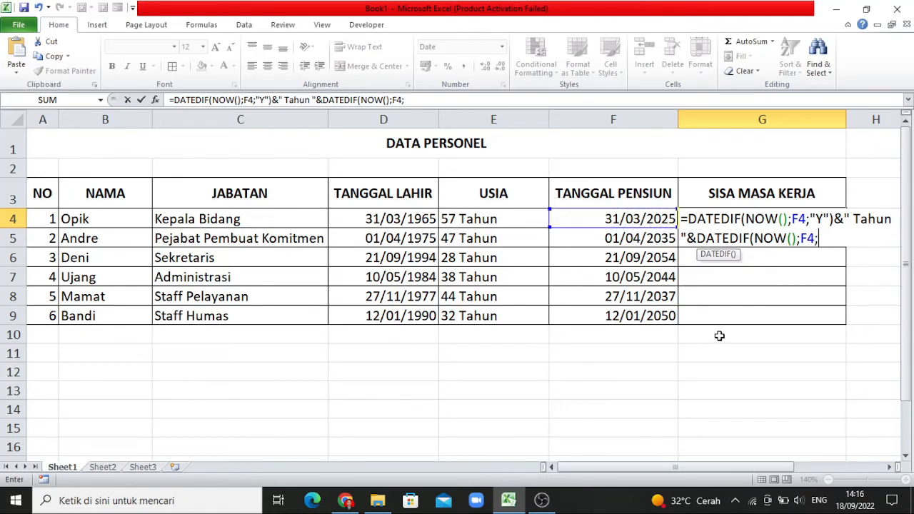
type("\"")
left_click(828, 236)
type("YM\"")
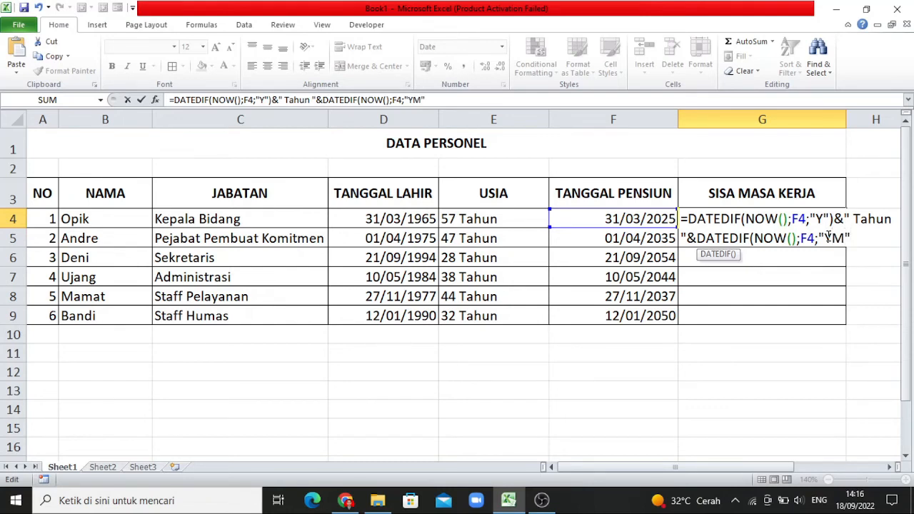
type(")")
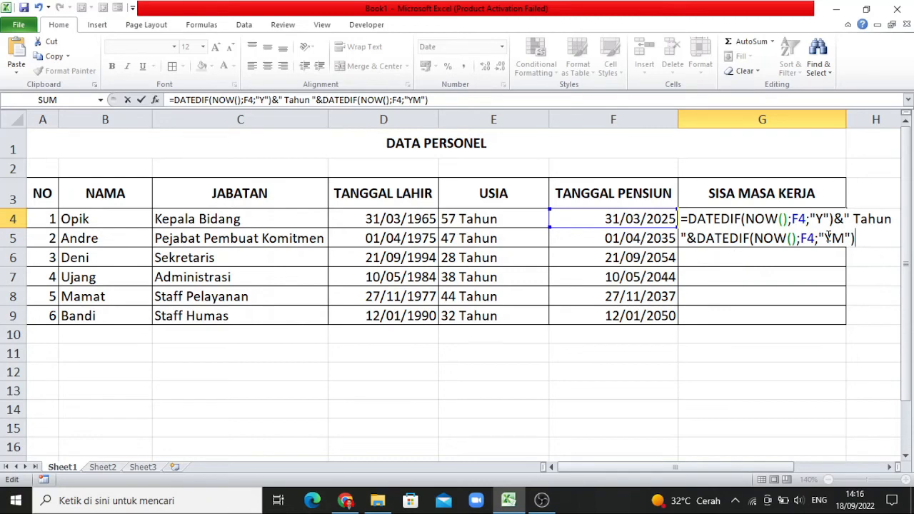
type("&\" Bulan")
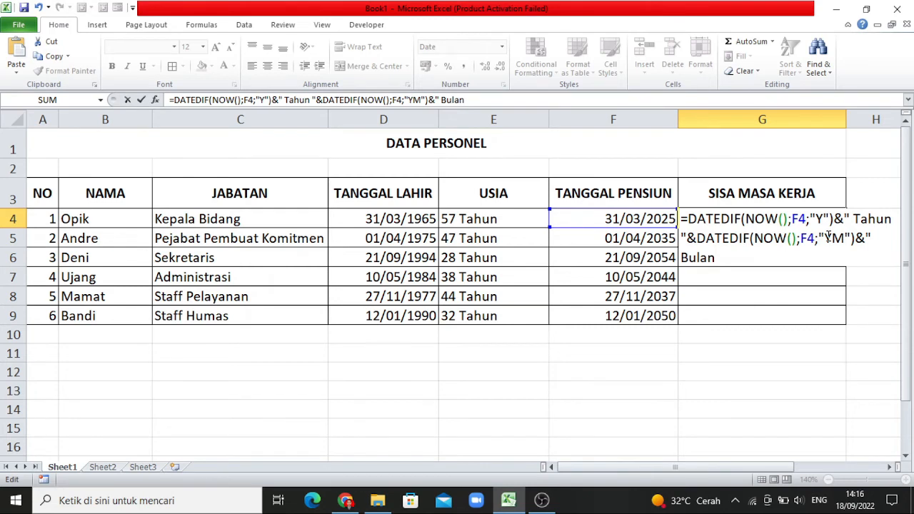
type(" \"")
- Append the remaining days to the G4 formula with &DATEDIF(NOW();F4;"MD")&" Hari" and enter the formula
type("&")
type("DATEDIF")
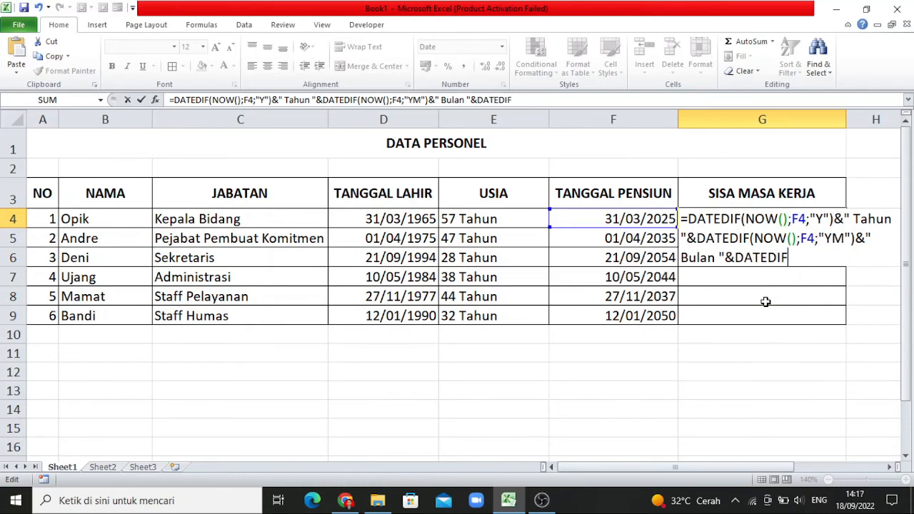
type("(N")
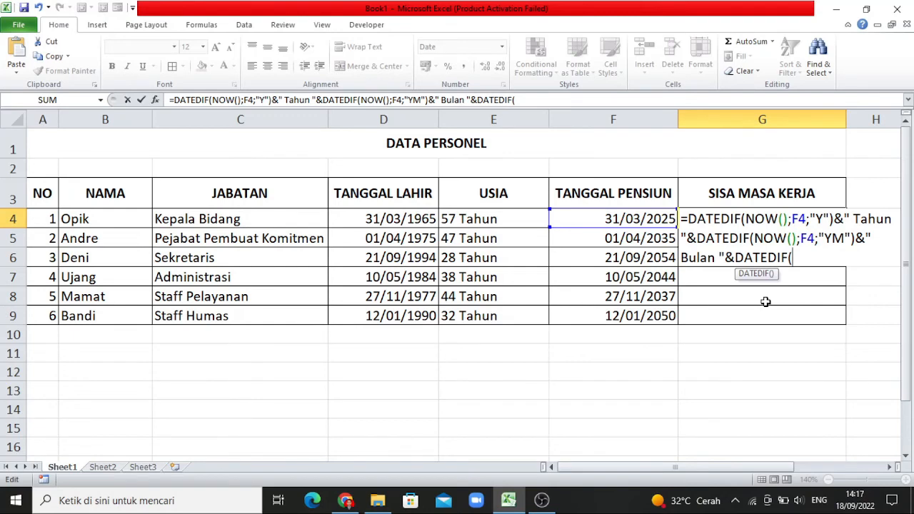
type("OW")
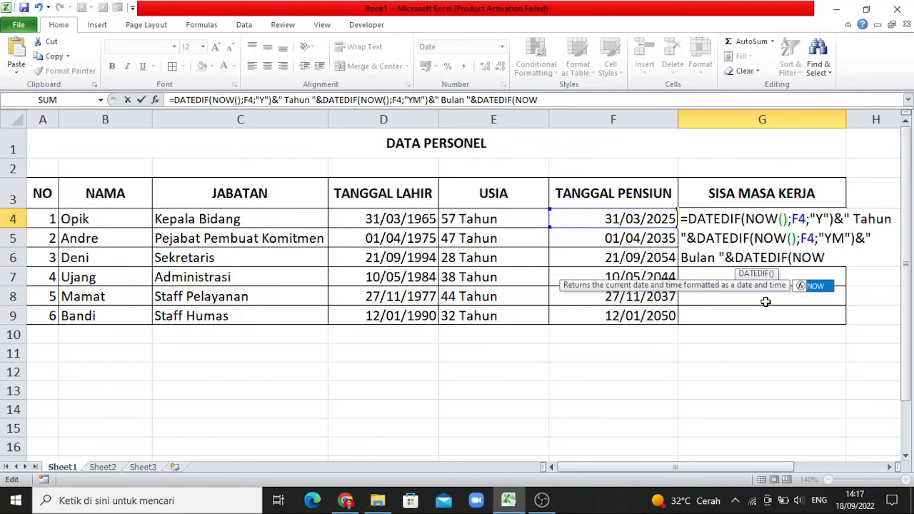
type("();")
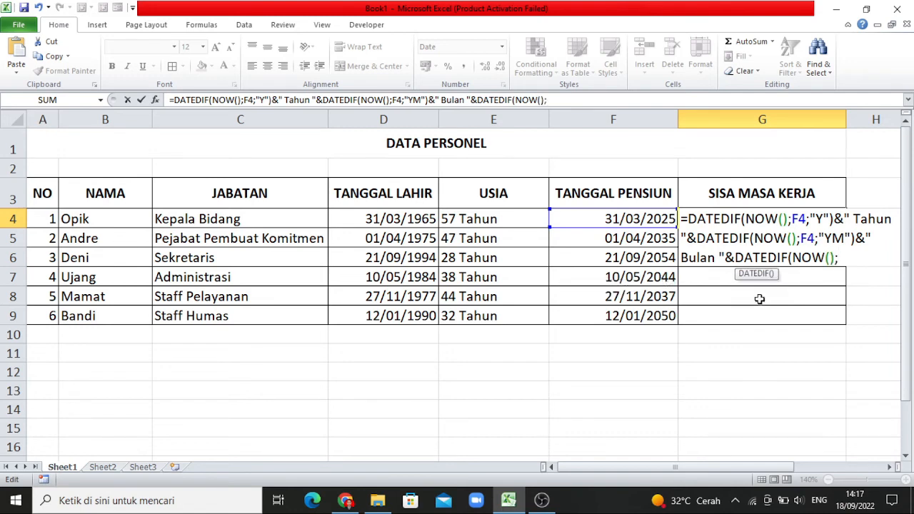
left_click(645, 218)
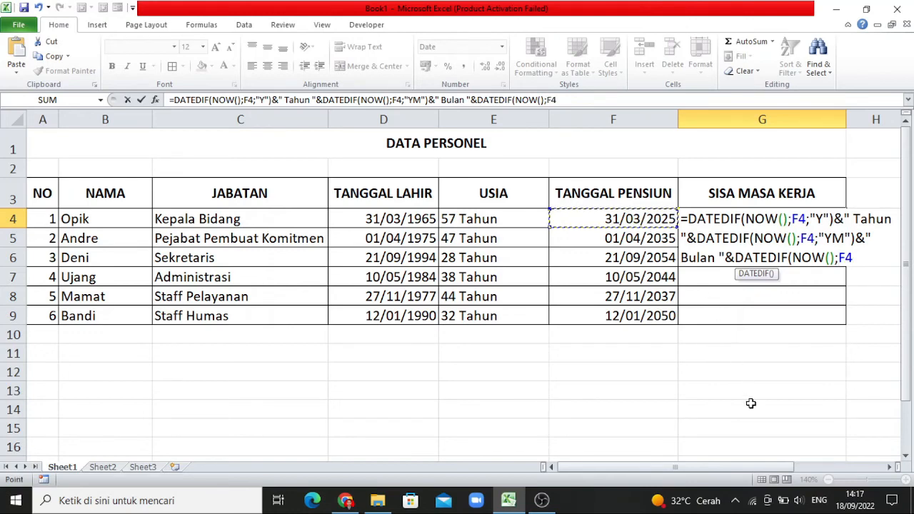
type(";\"")
type("MD")
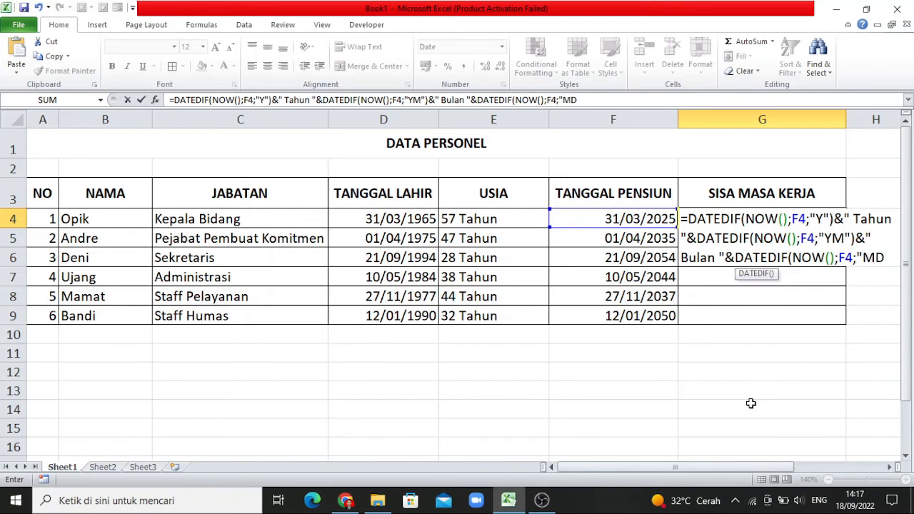
type("\")")
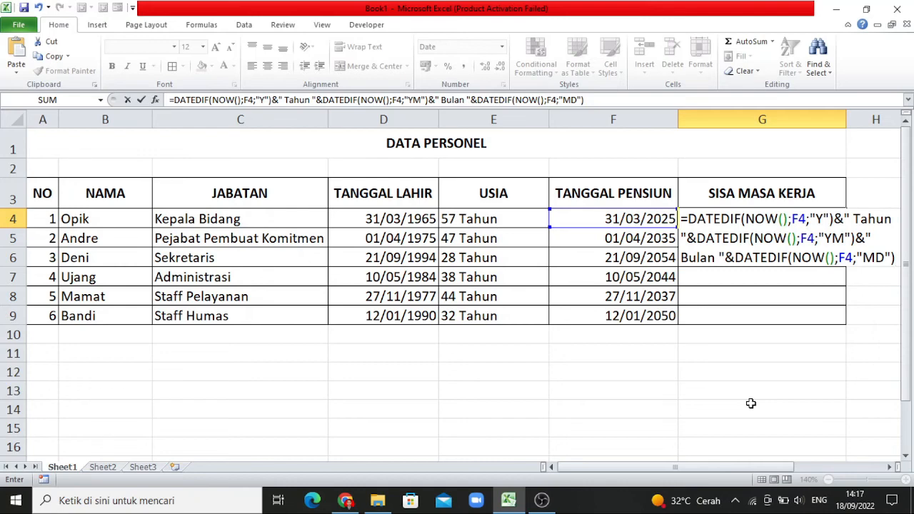
type("&\" ")
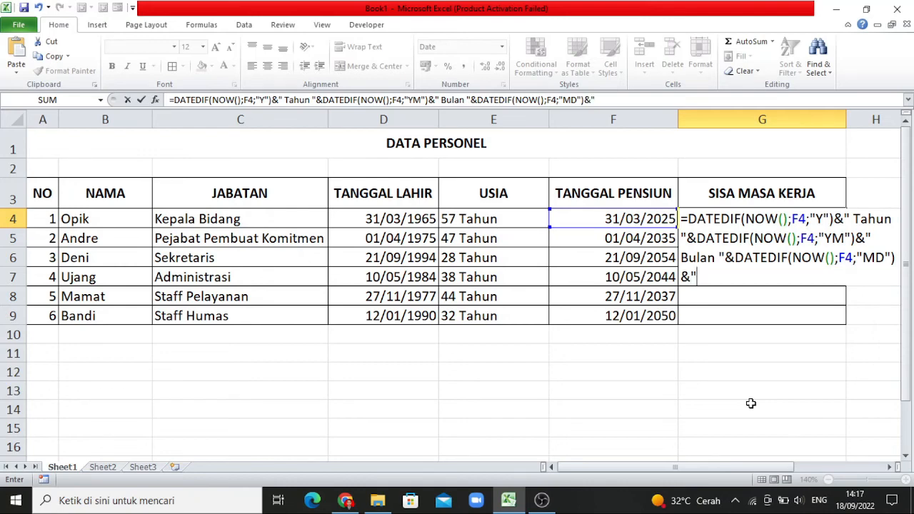
type("Hari\"")
key("Return")
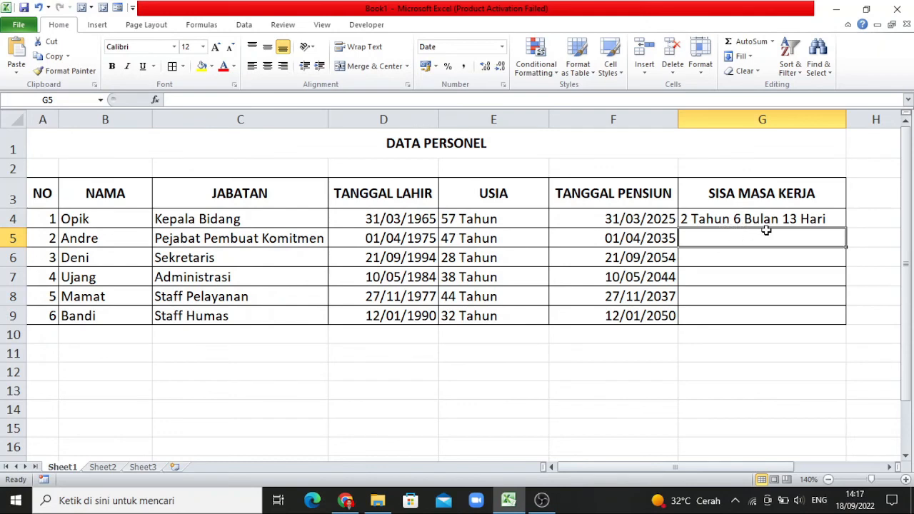
- Review the complete G4 formula in its cell and fill it down through G9 for the other employees
left_click(834, 220)
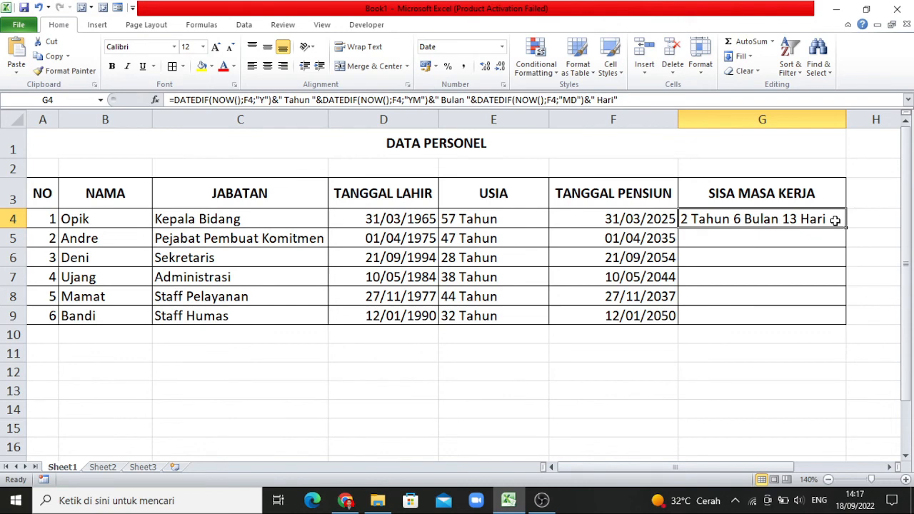
double_click(830, 221)
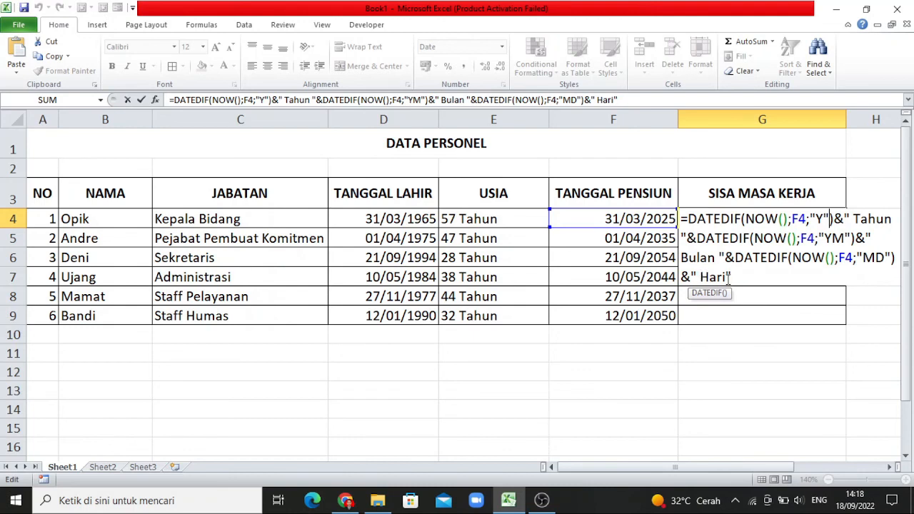
key("Return")
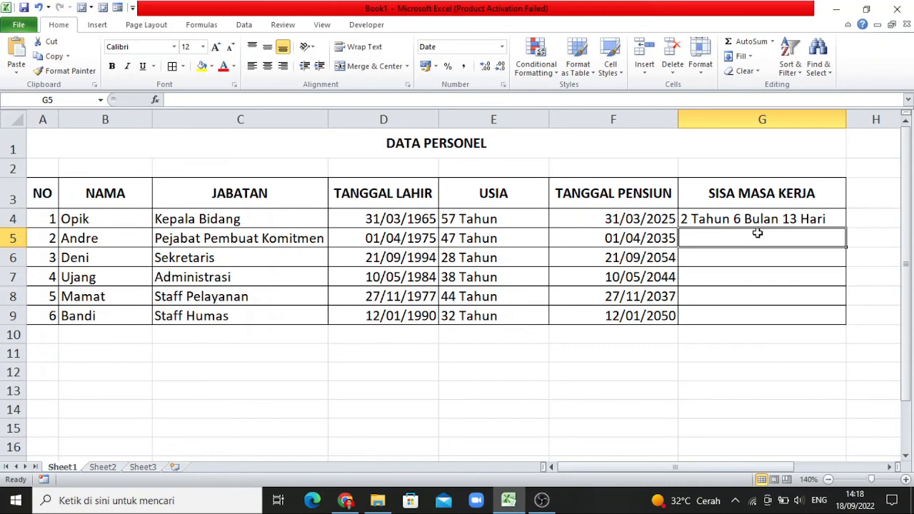
left_click(815, 221)
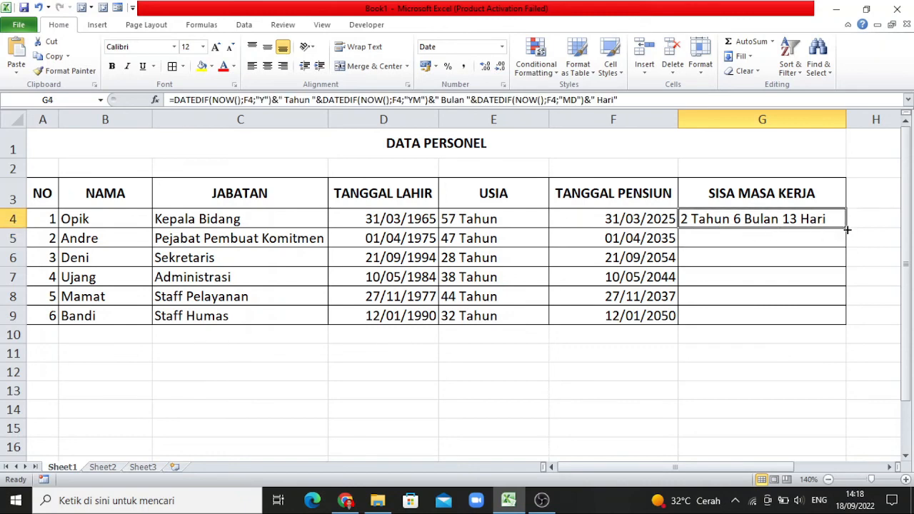
double_click(847, 229)
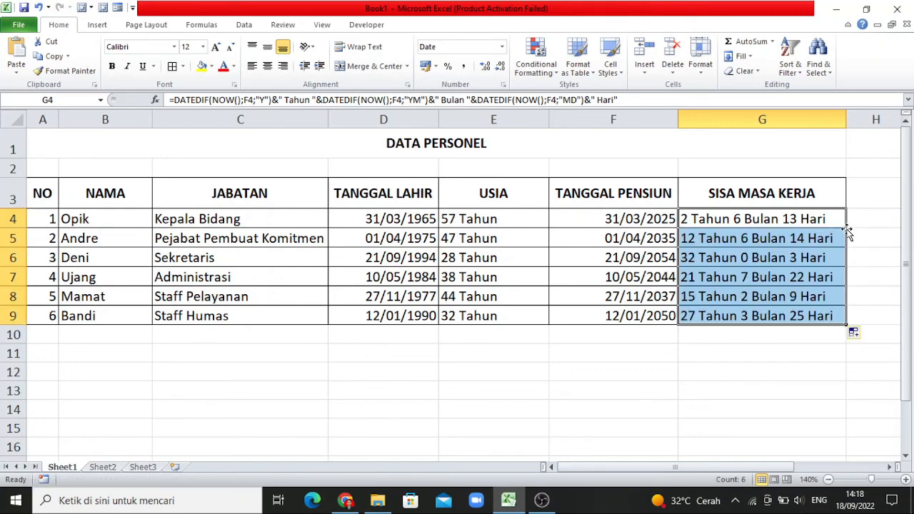
left_click(793, 365)
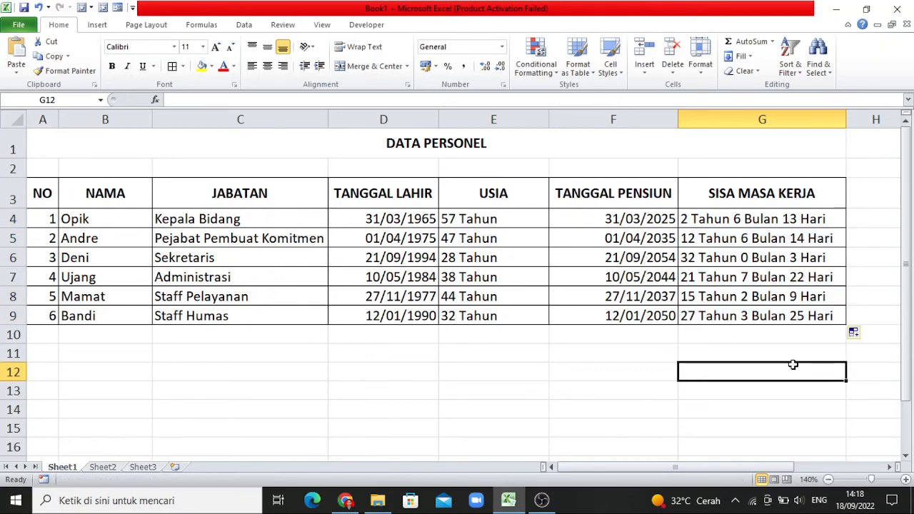